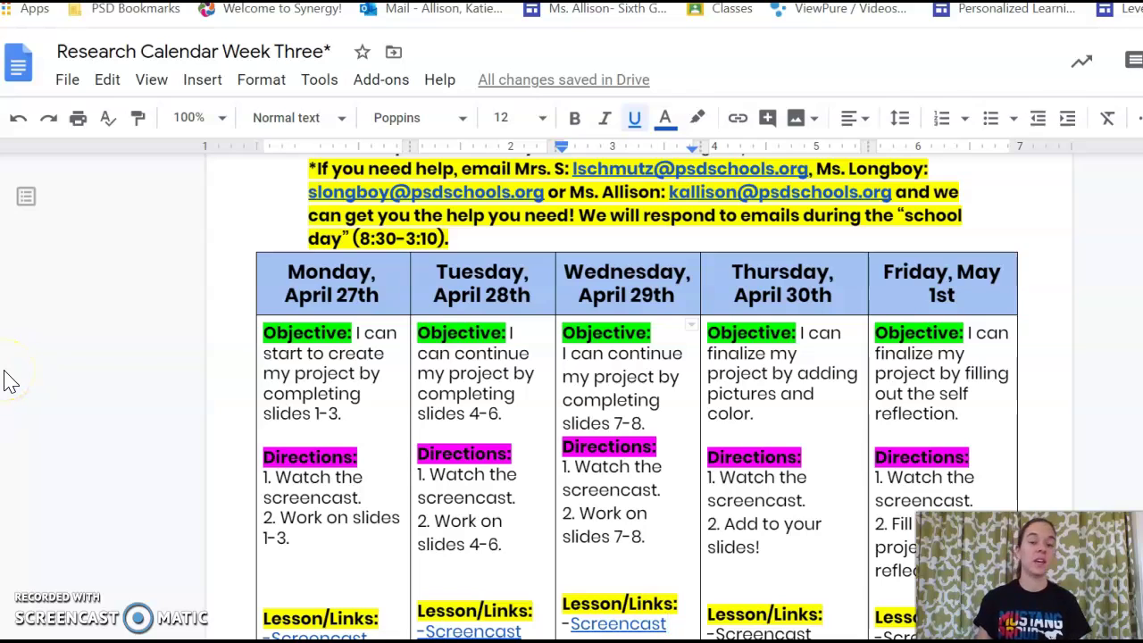
Step: Review the Research Calendar Week Three table down to the Lesson/Links and Activity entries
left_click(15, 381)
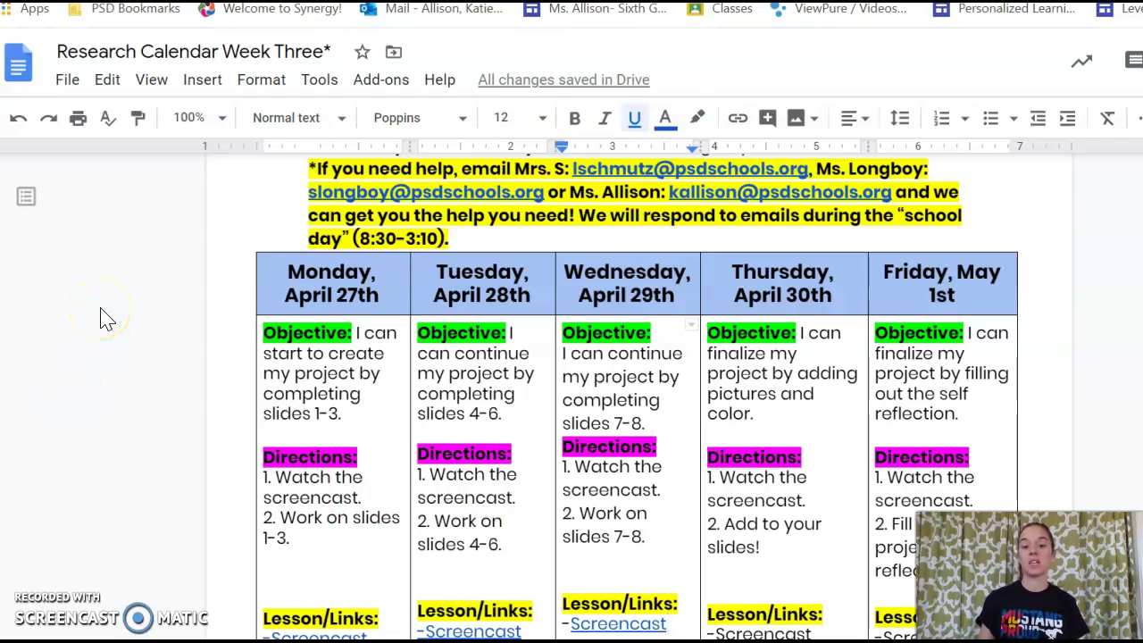
scroll(103, 319, "down", 3)
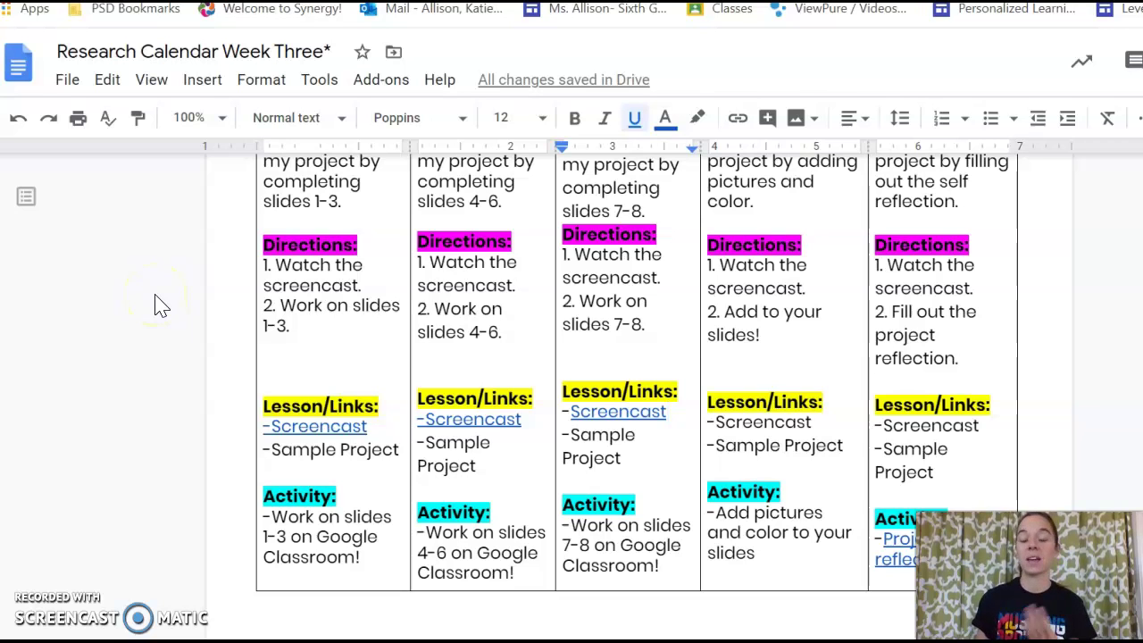
scroll(157, 306, "down", 2)
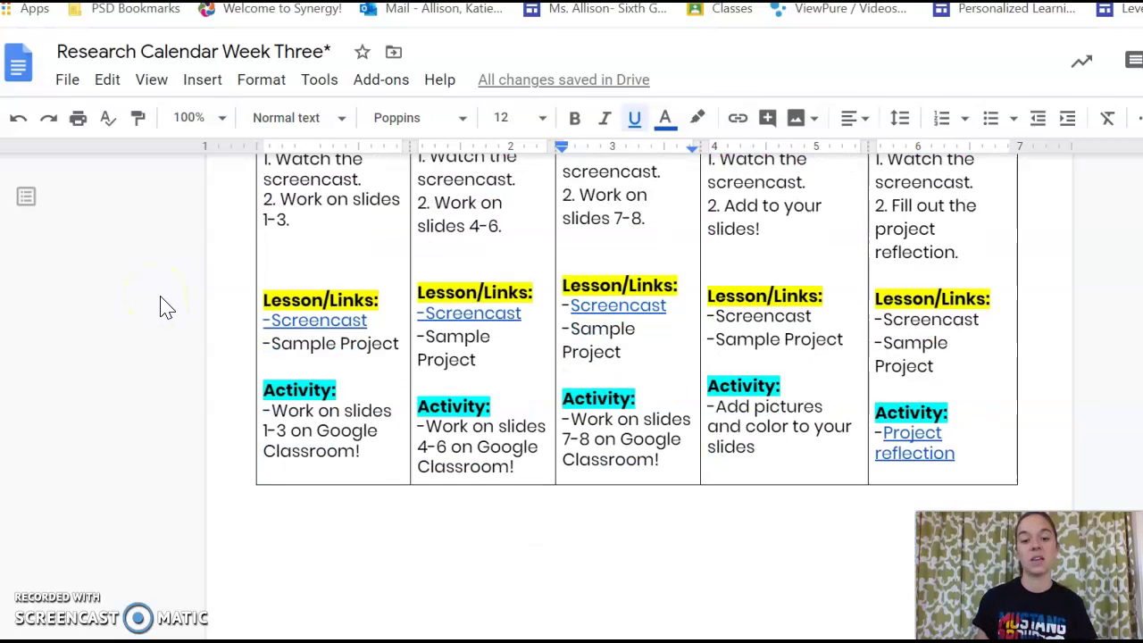
left_click(750, 340)
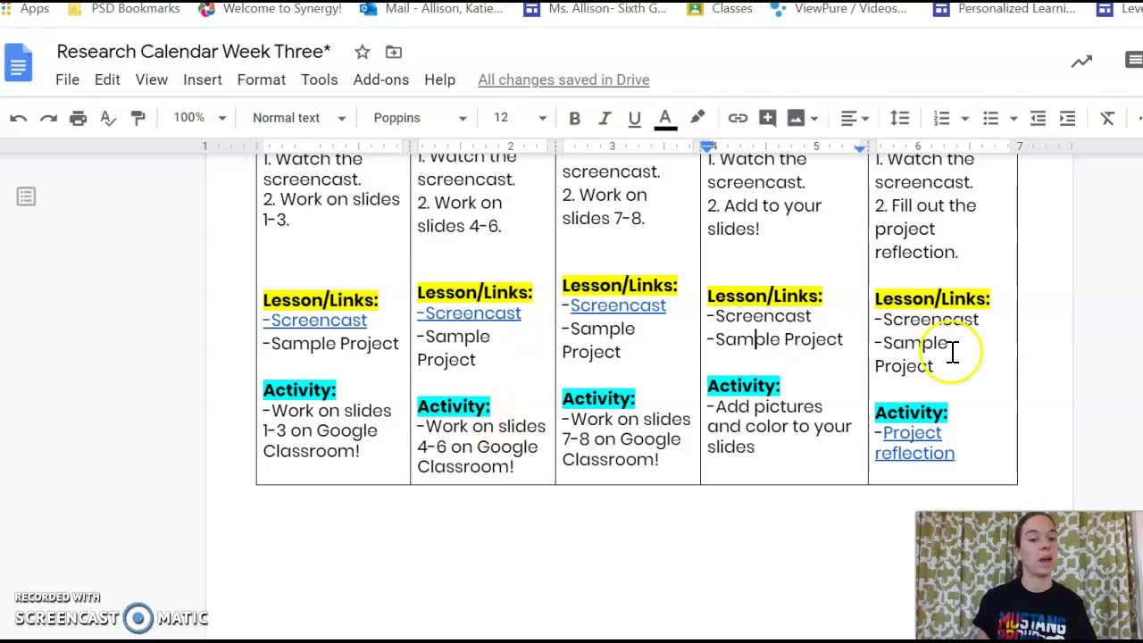
left_click(800, 457)
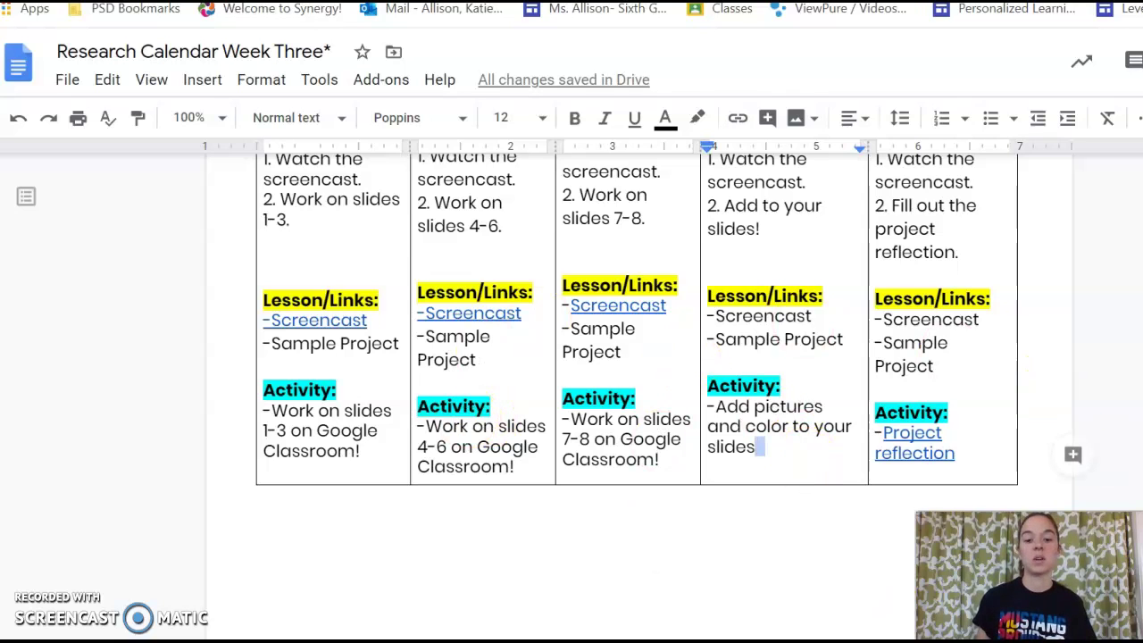
Step: Switch to the Copy of Research Slides Template presentation, look through its slides to the Conclusion, and return to the title slide
left_click(192, 0)
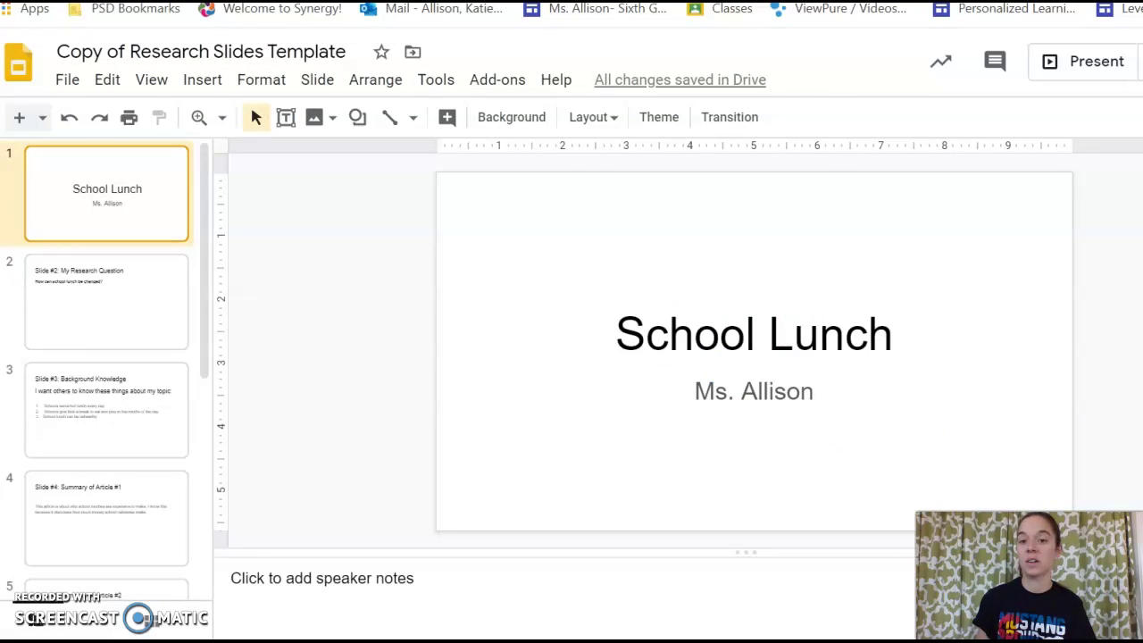
left_click(135, 337)
left_click(119, 432)
scroll(131, 435, "down", 1)
left_click(125, 429)
scroll(125, 429, "down", 1)
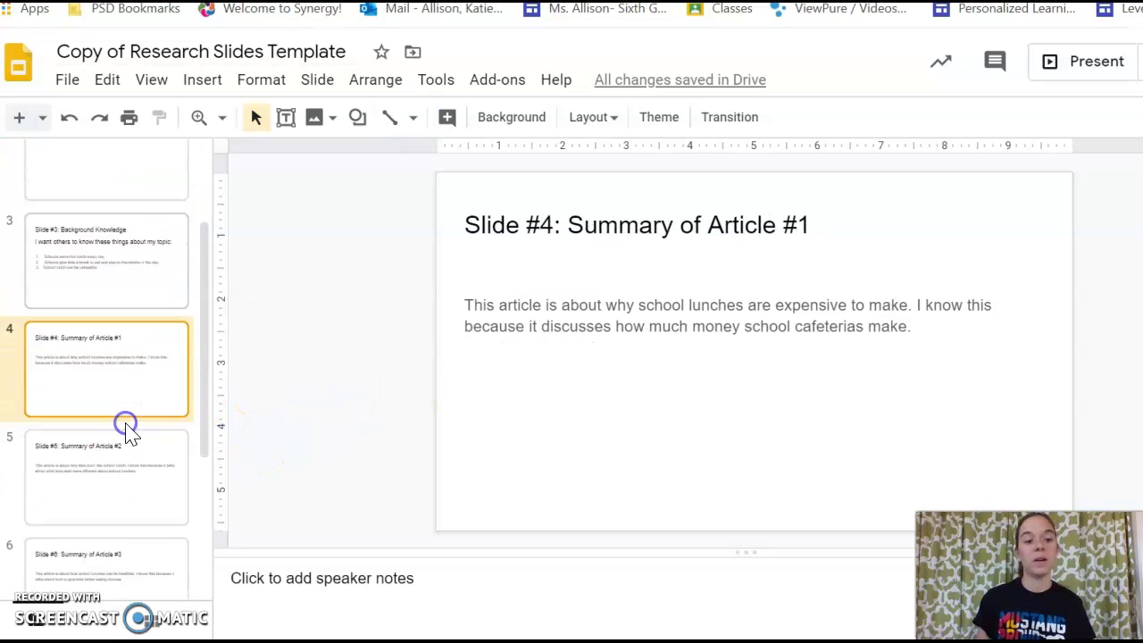
left_click(128, 423)
scroll(138, 473, "down", 1)
left_click(144, 516)
scroll(156, 473, "down", 1)
left_click(161, 435)
left_click(153, 524)
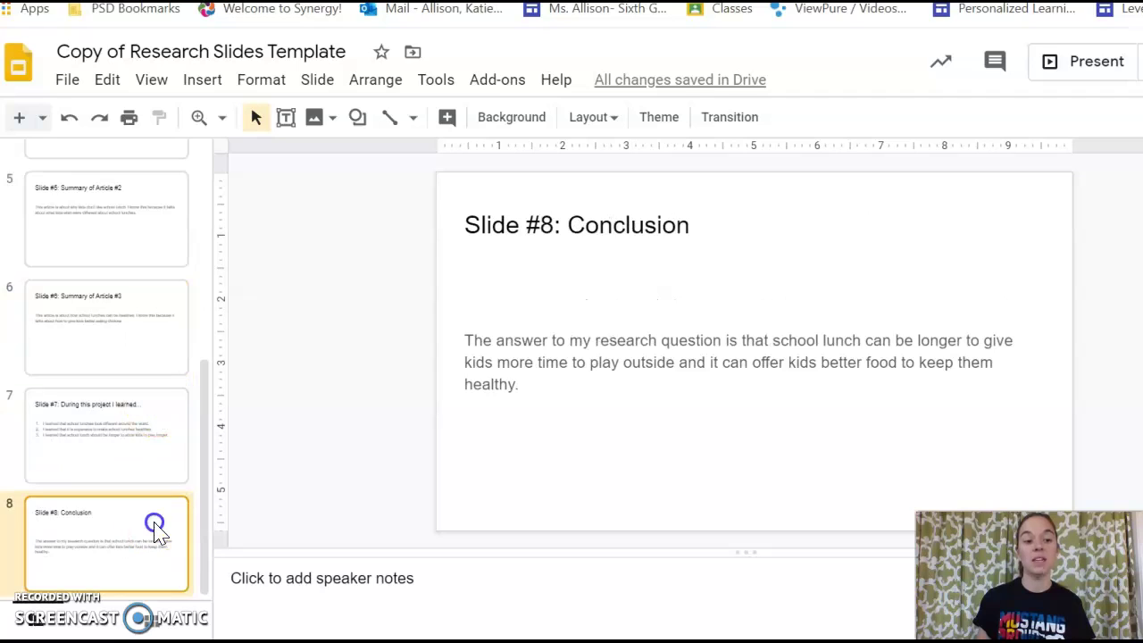
scroll(178, 411, "up", 4)
left_click(96, 219)
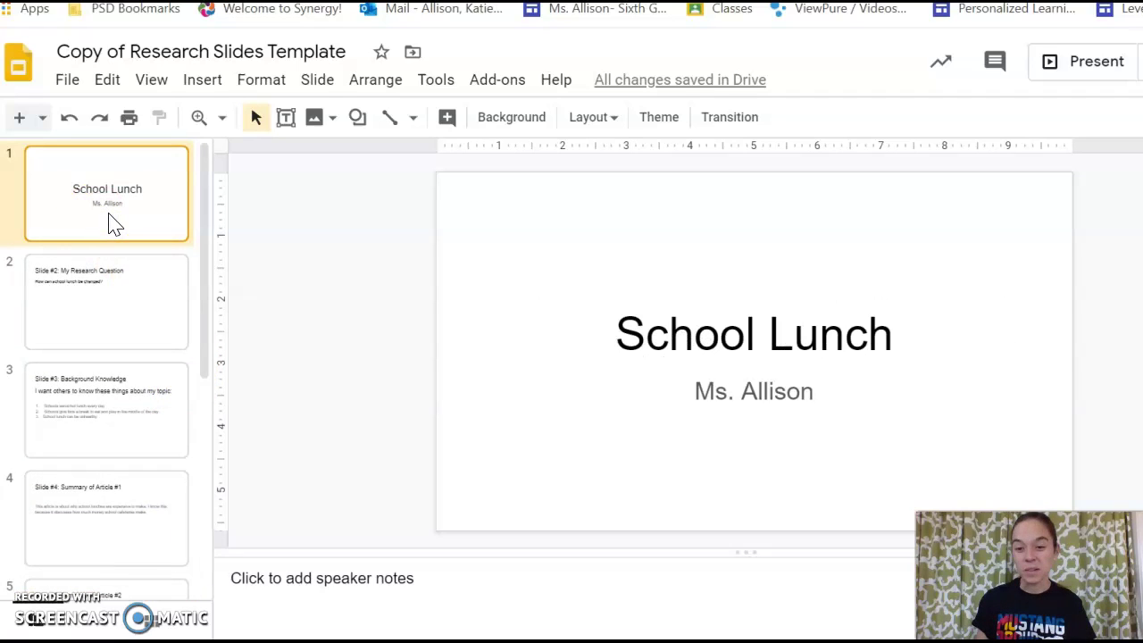
left_click(221, 438)
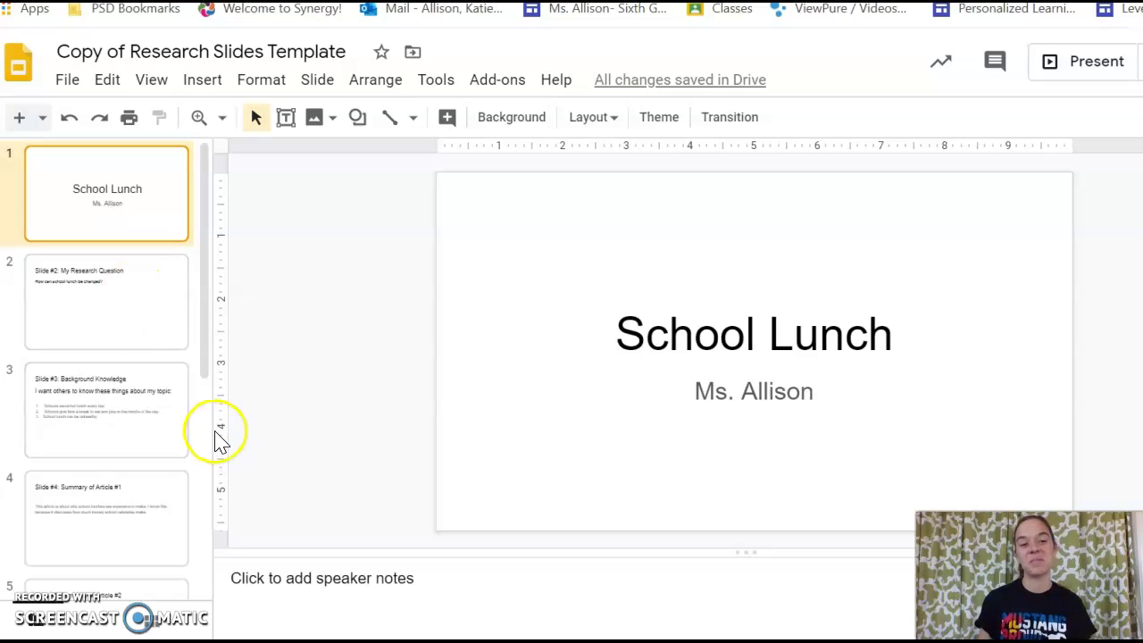
left_click(217, 433)
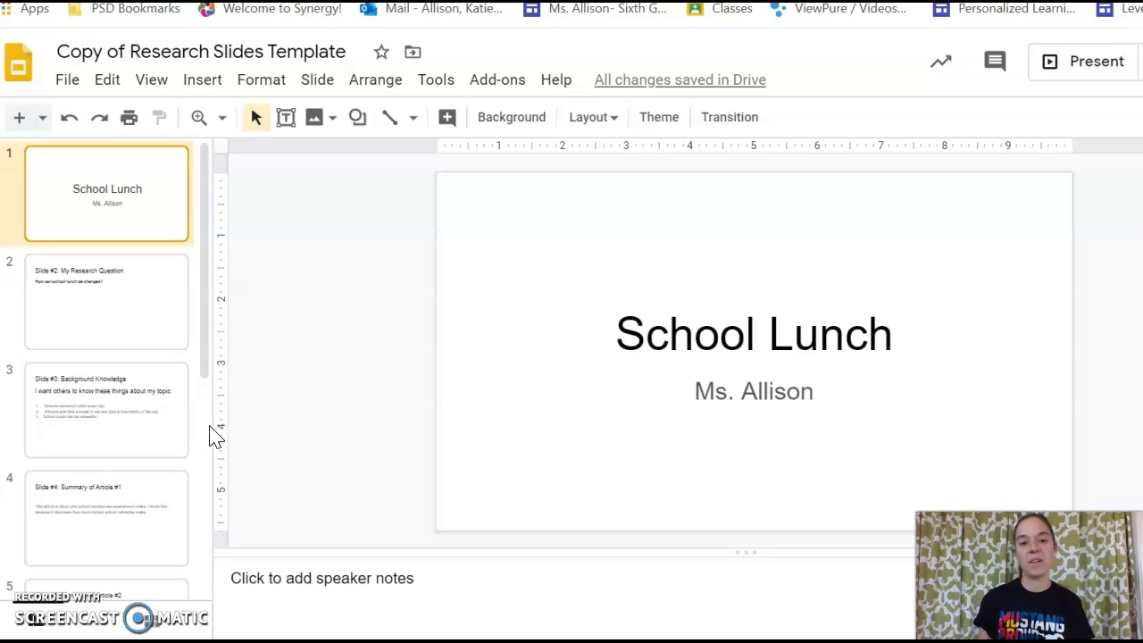
left_click(201, 406)
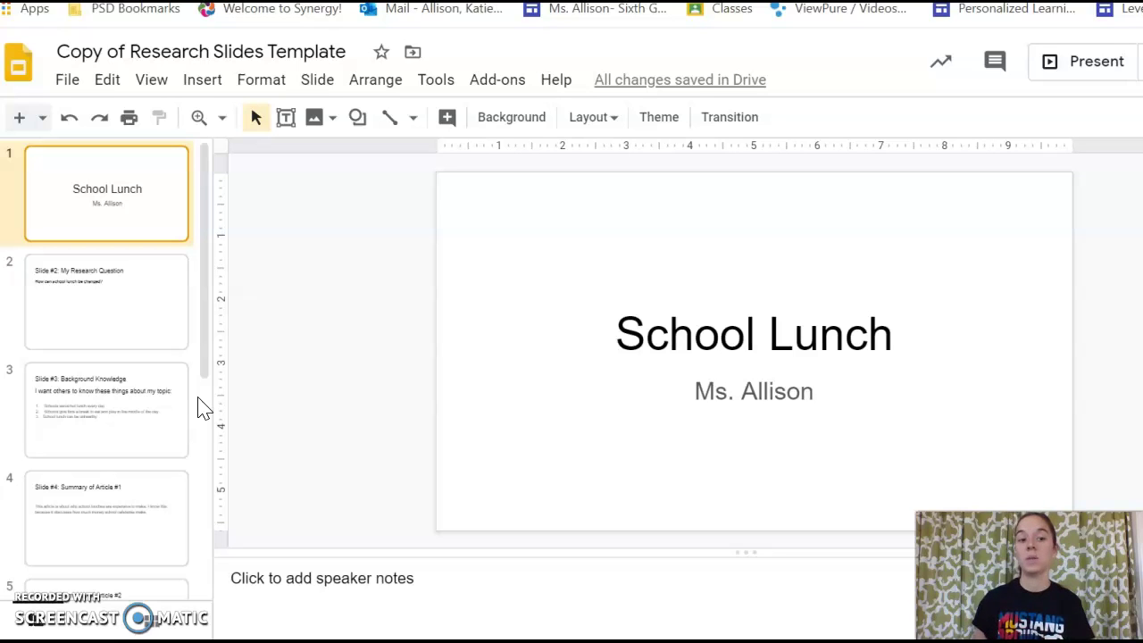
Step: Start inserting a web image on the School Lunch title slide and search for "school lunch"
left_click(254, 86)
mouse_move(321, 94)
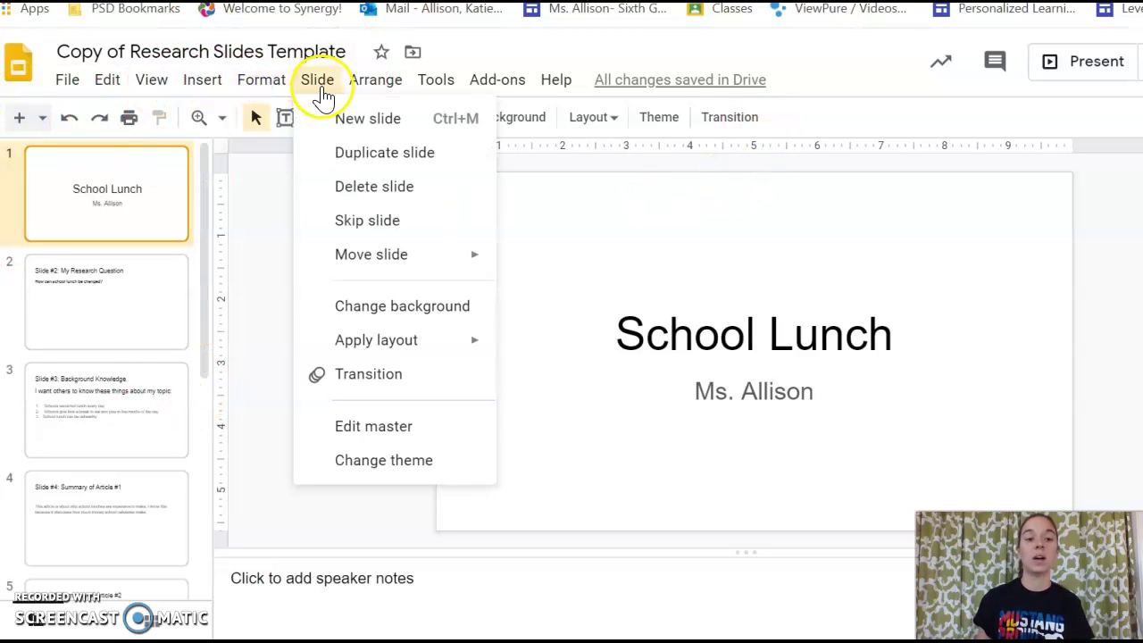
mouse_move(219, 96)
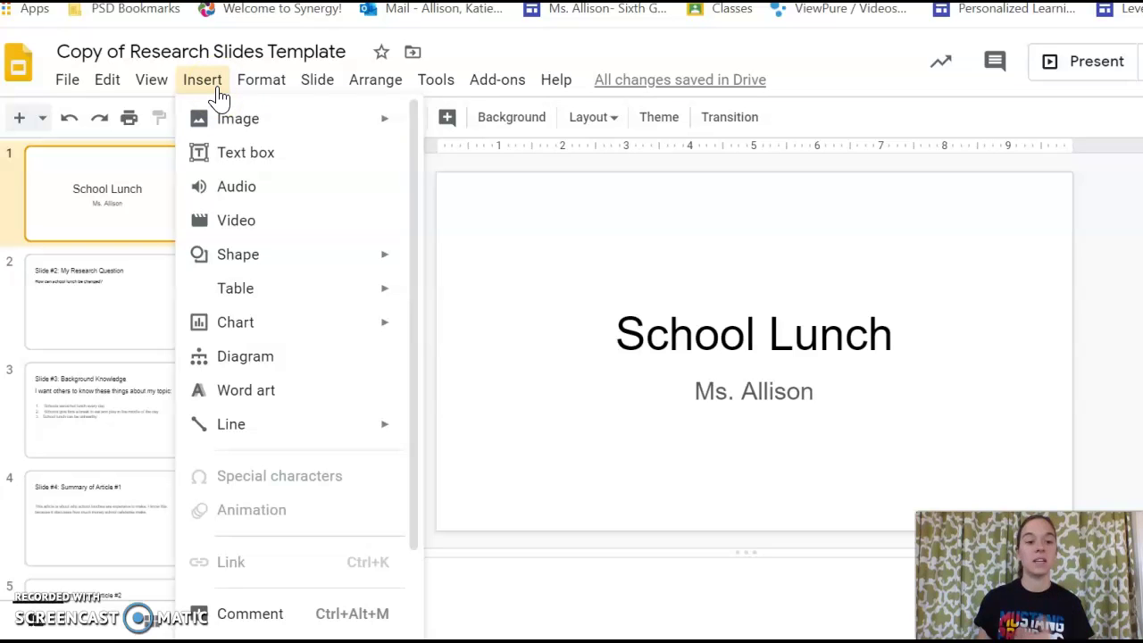
left_click(242, 127)
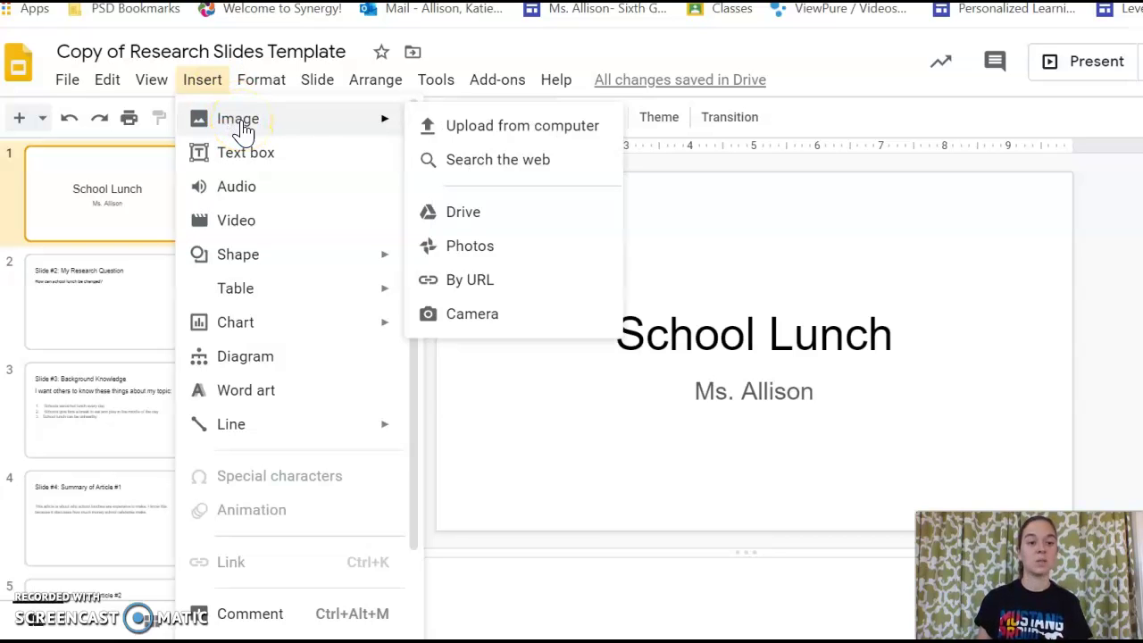
left_click(546, 166)
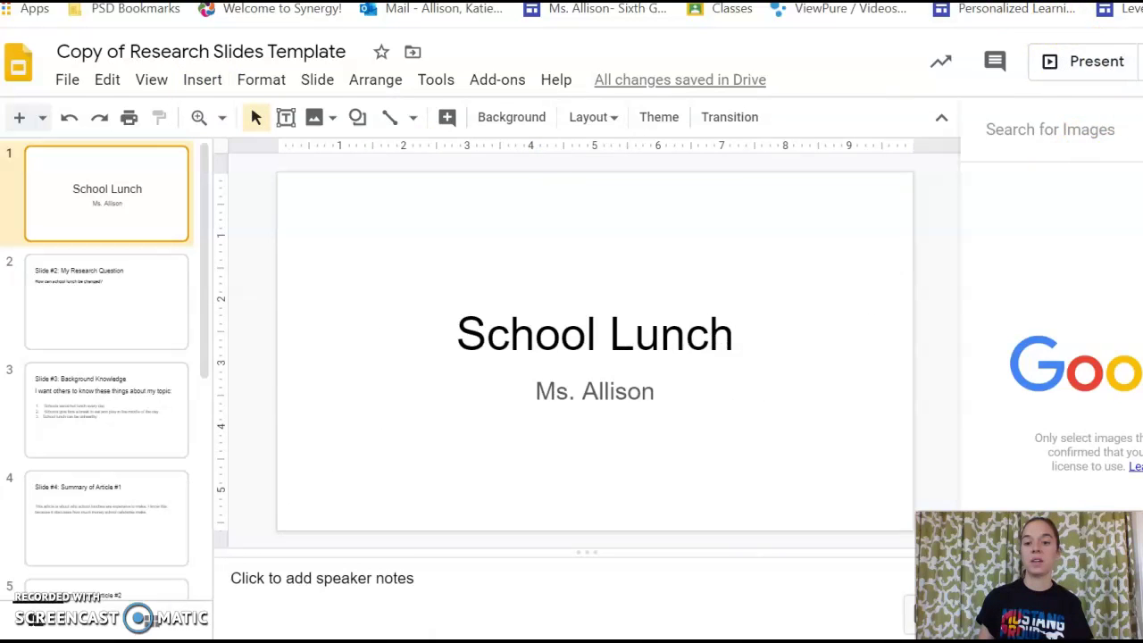
type("scho")
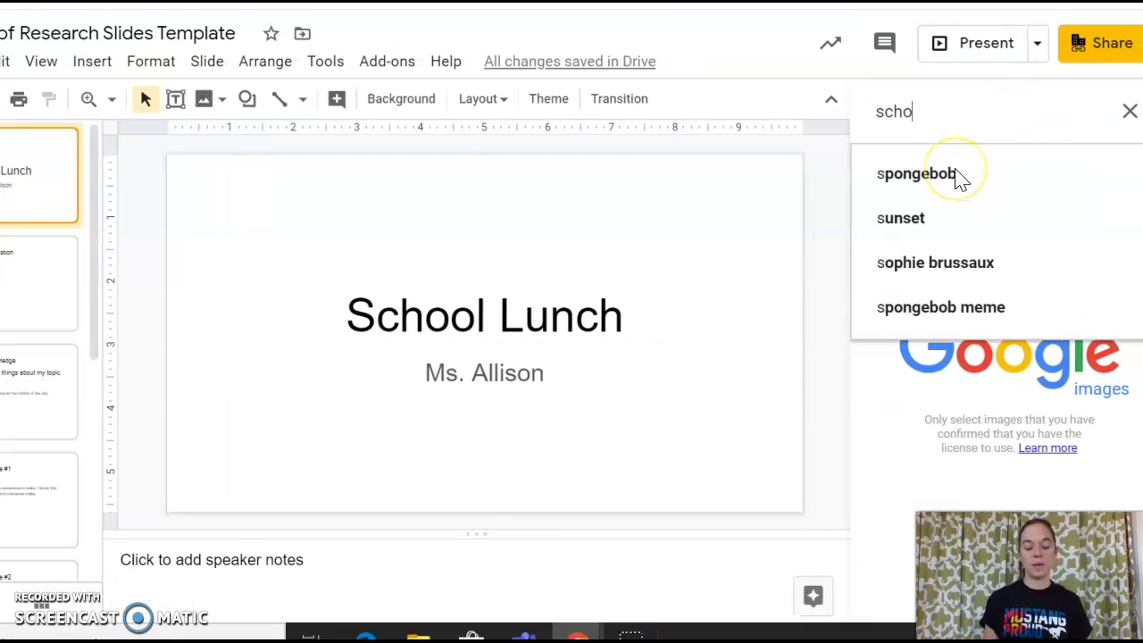
type("ol lunch")
key("Return")
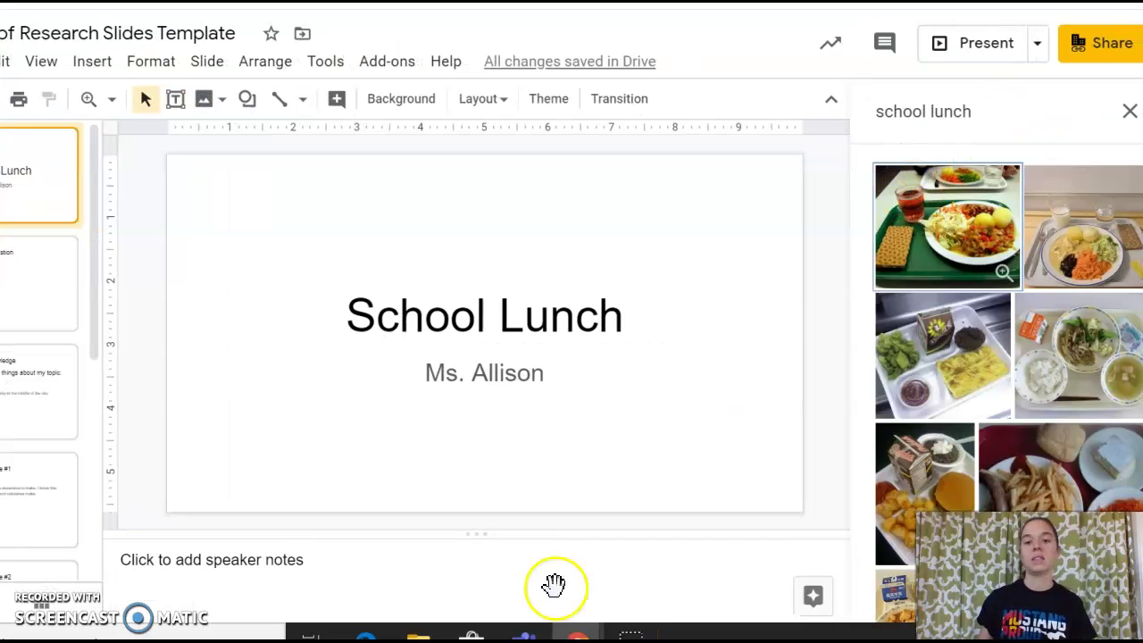
Step: Insert the photo of the lunch tray with burger, tater tots and chocolate milk carton on the title slide
scroll(1092, 383, "down", 1)
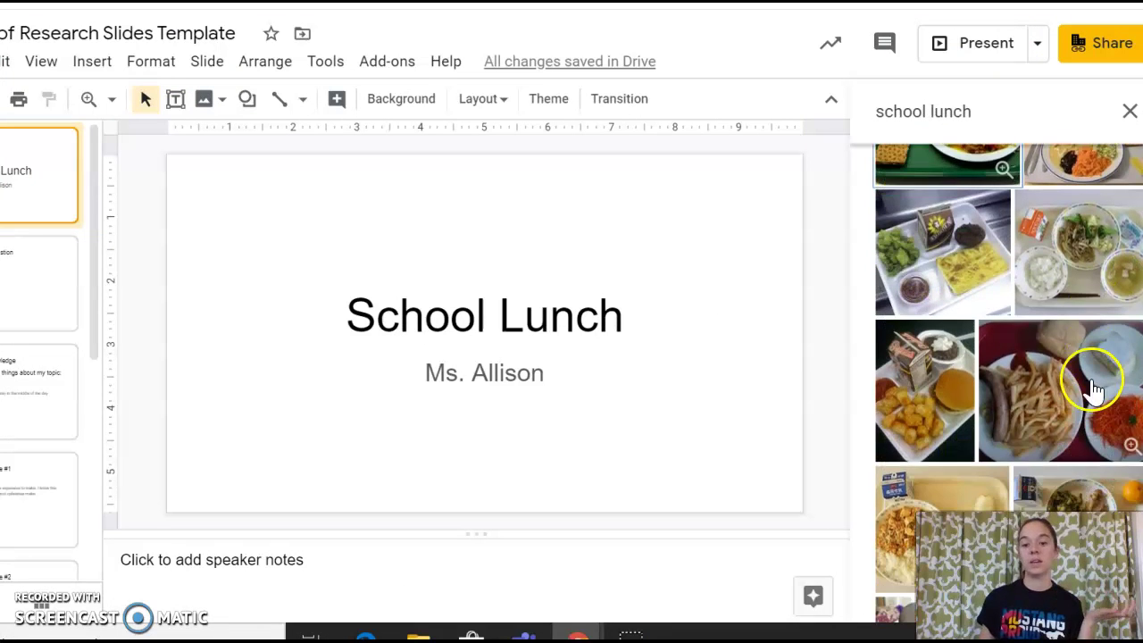
left_click(945, 411)
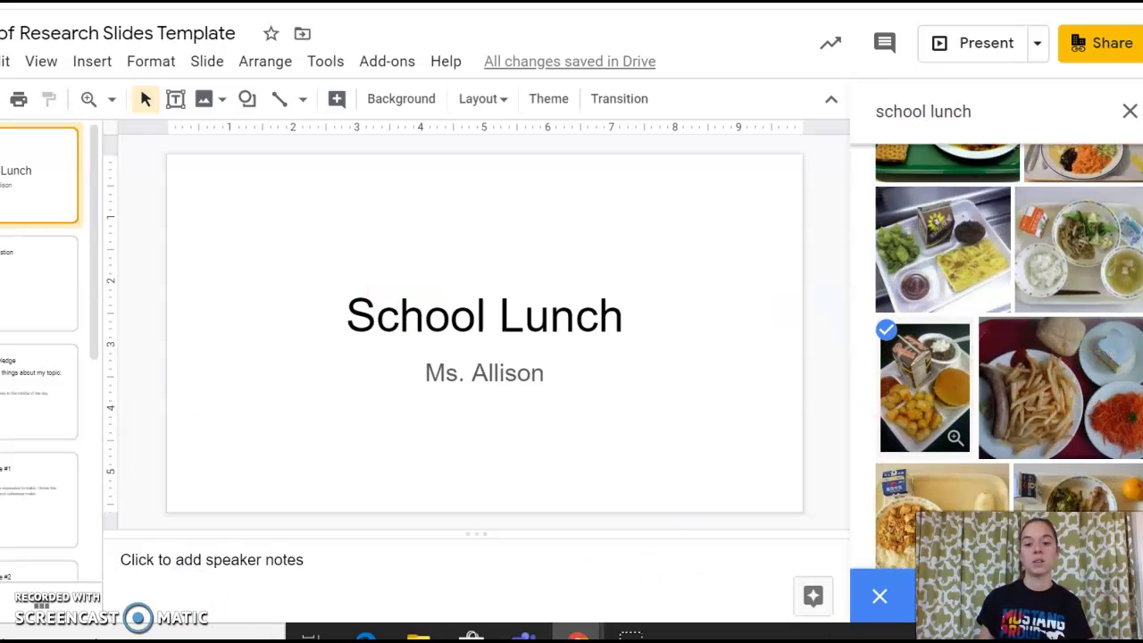
scroll(931, 491, "down", 4)
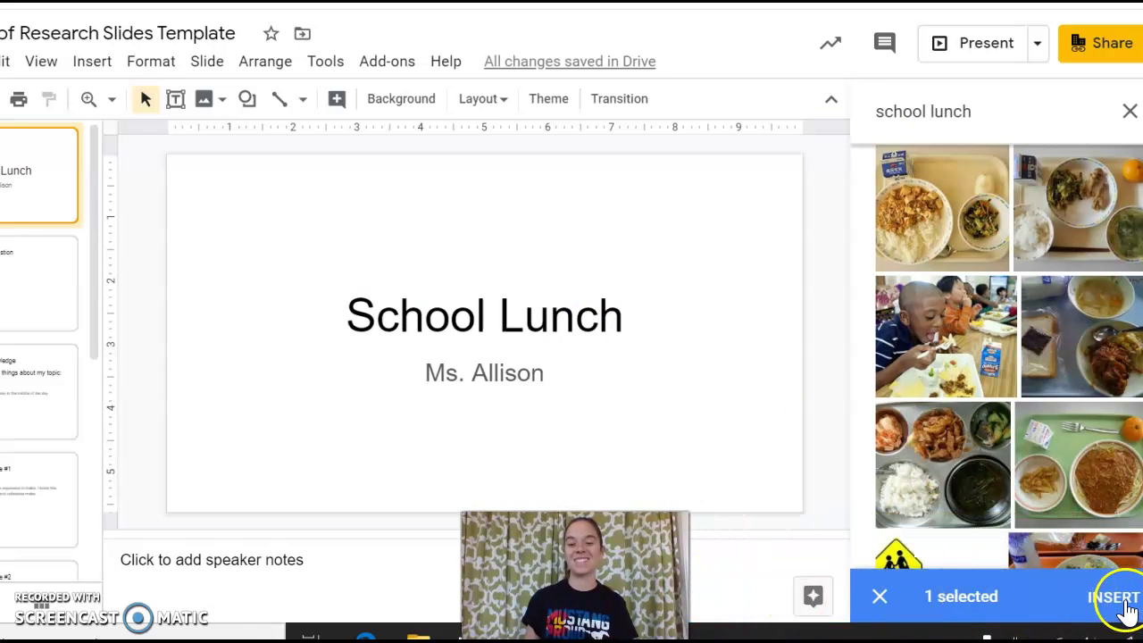
left_click(1127, 605)
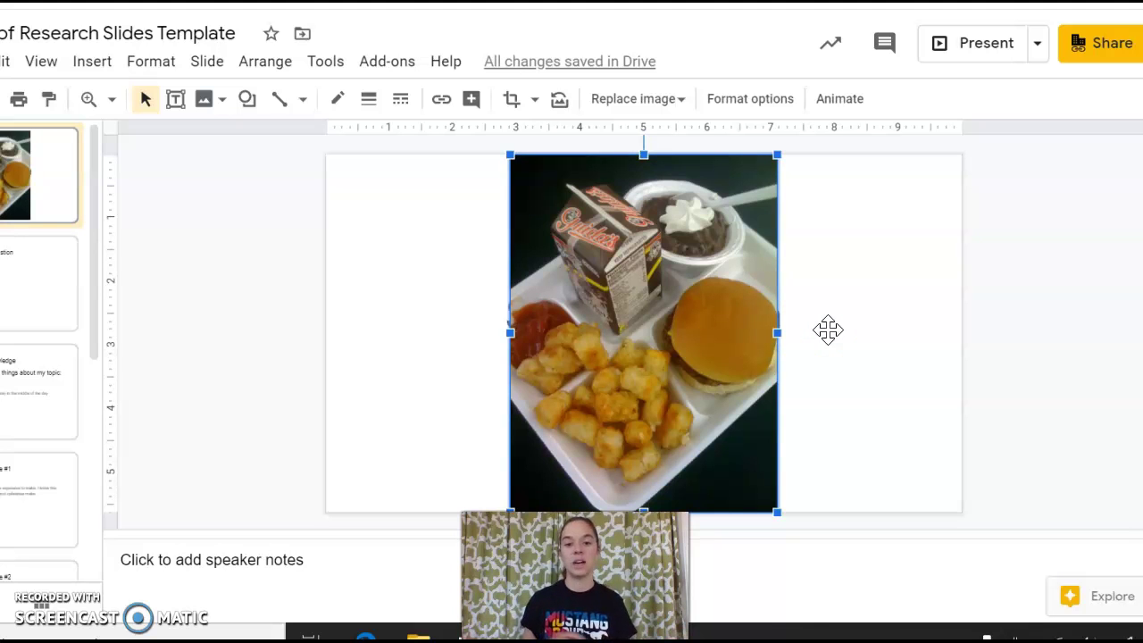
Step: Shrink the tray photo and place it in the lower-left area of the slide, clear of the title
left_click_drag(828, 330, 509, 287)
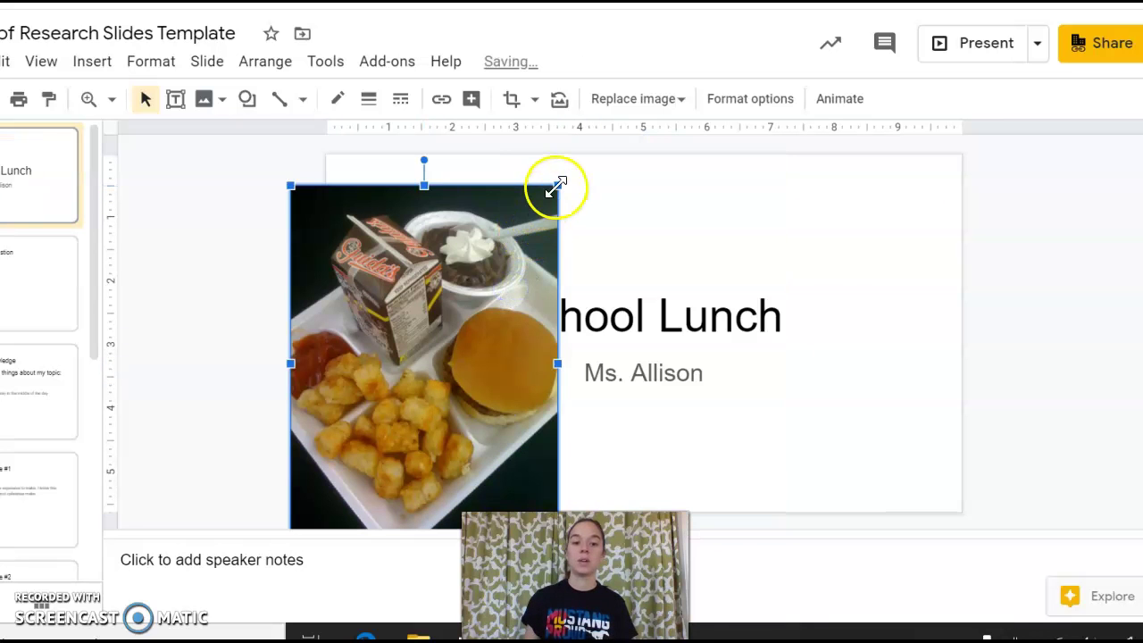
left_click_drag(557, 185, 452, 380)
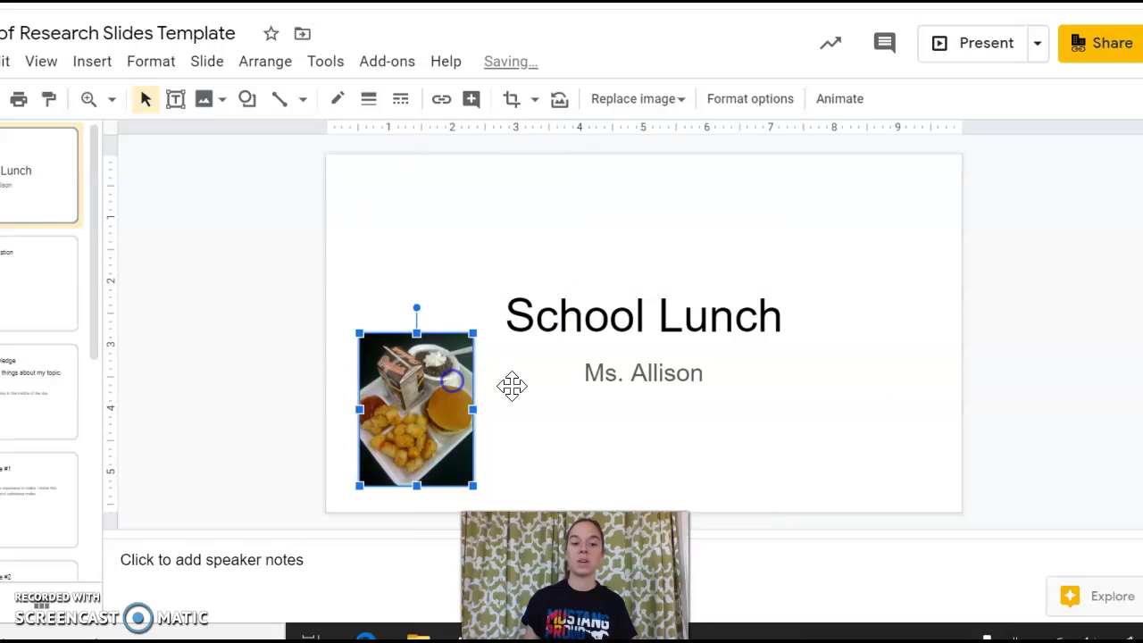
left_click(678, 422)
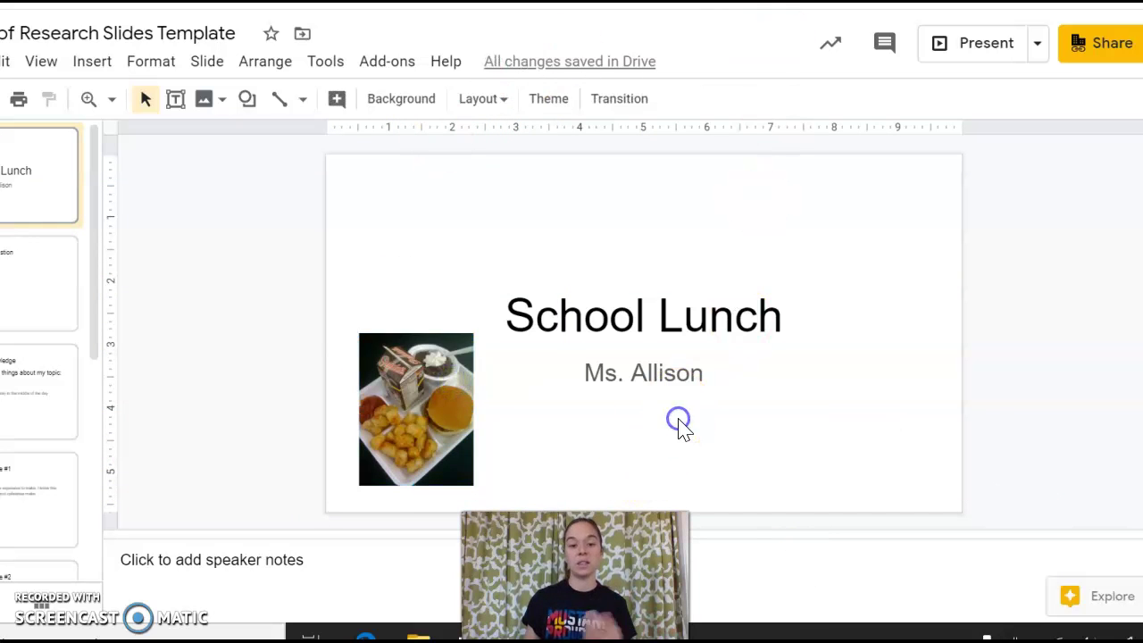
Step: Insert a second "school lunch" web image, the white plate with burger and skim milk on a teal background
left_click(92, 61)
mouse_move(120, 102)
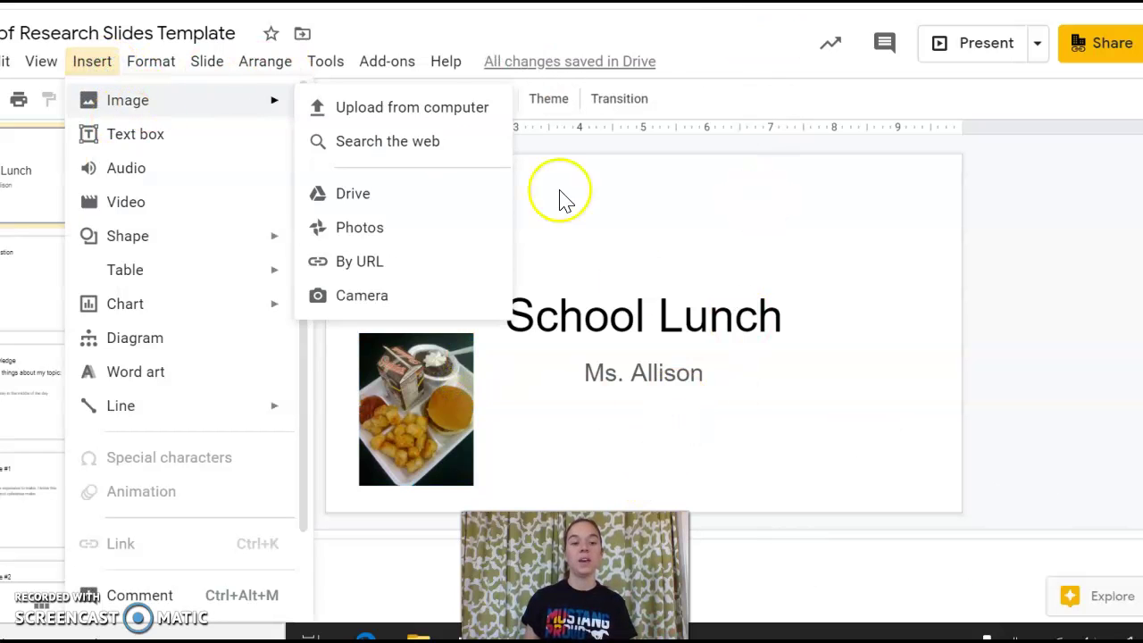
left_click(404, 161)
scroll(1038, 471, "down", 3)
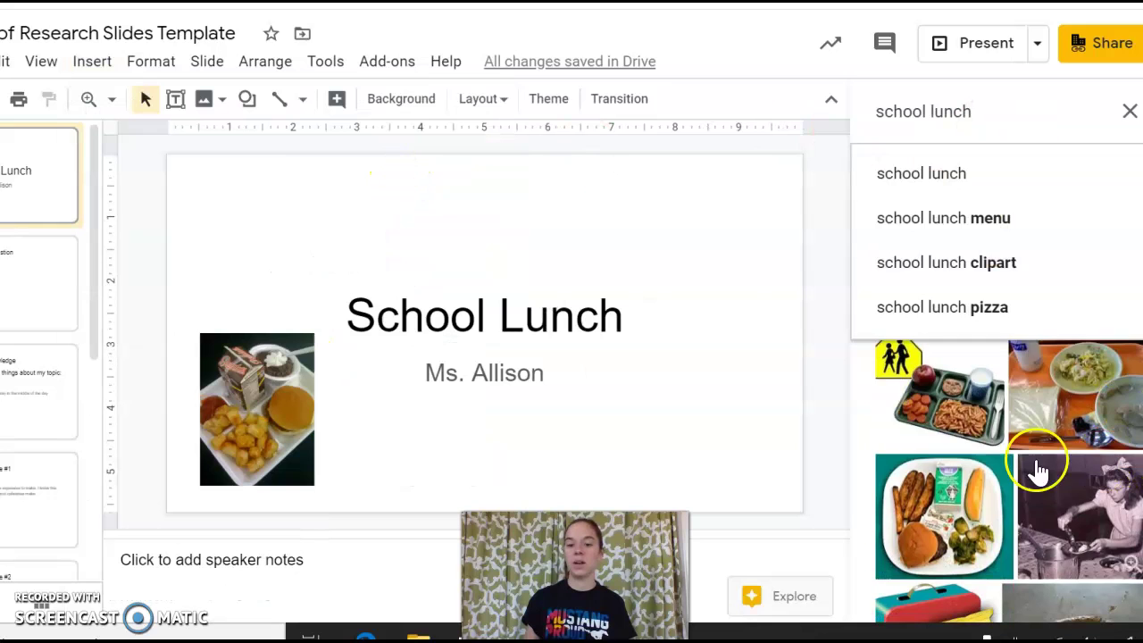
scroll(1041, 467, "down", 2)
scroll(1071, 485, "up", 1)
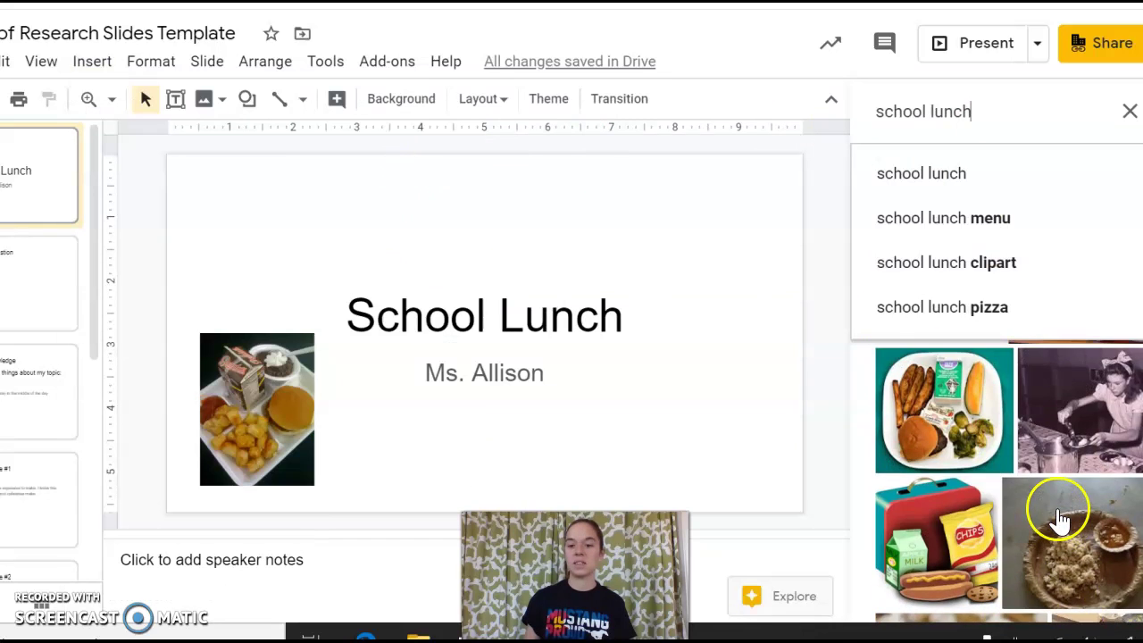
scroll(1058, 518, "down", 5)
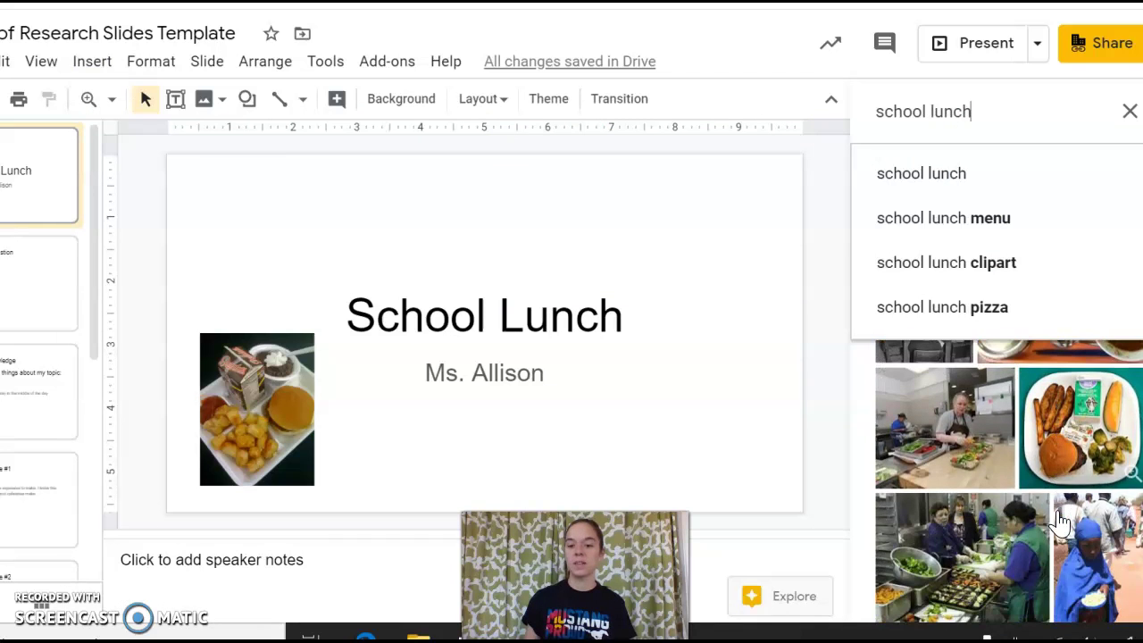
left_click(1078, 469)
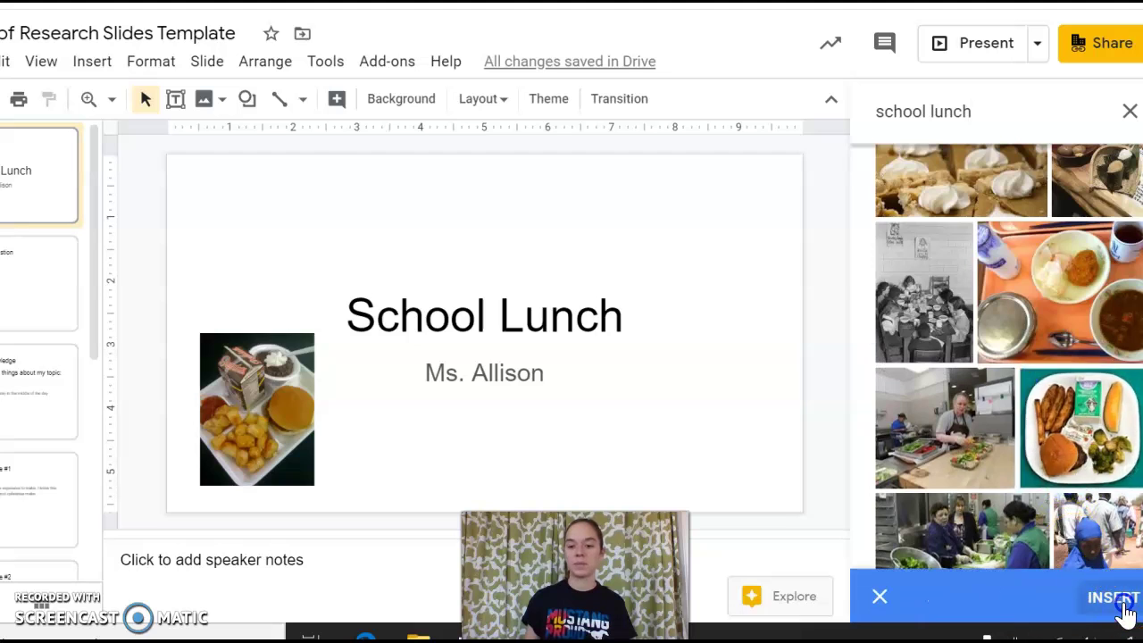
left_click(1123, 600)
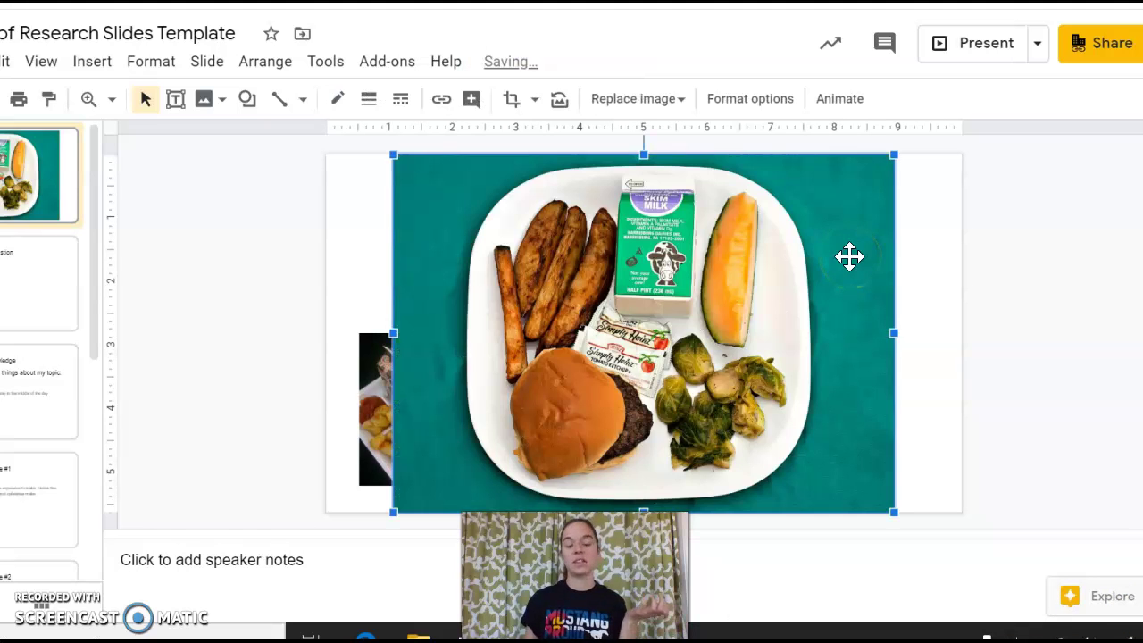
Step: Shrink the teal plate photo into the slide's upper-right corner and move the tray photo into its lower-left corner
left_click_drag(394, 512, 848, 306)
left_click_drag(848, 252, 879, 261)
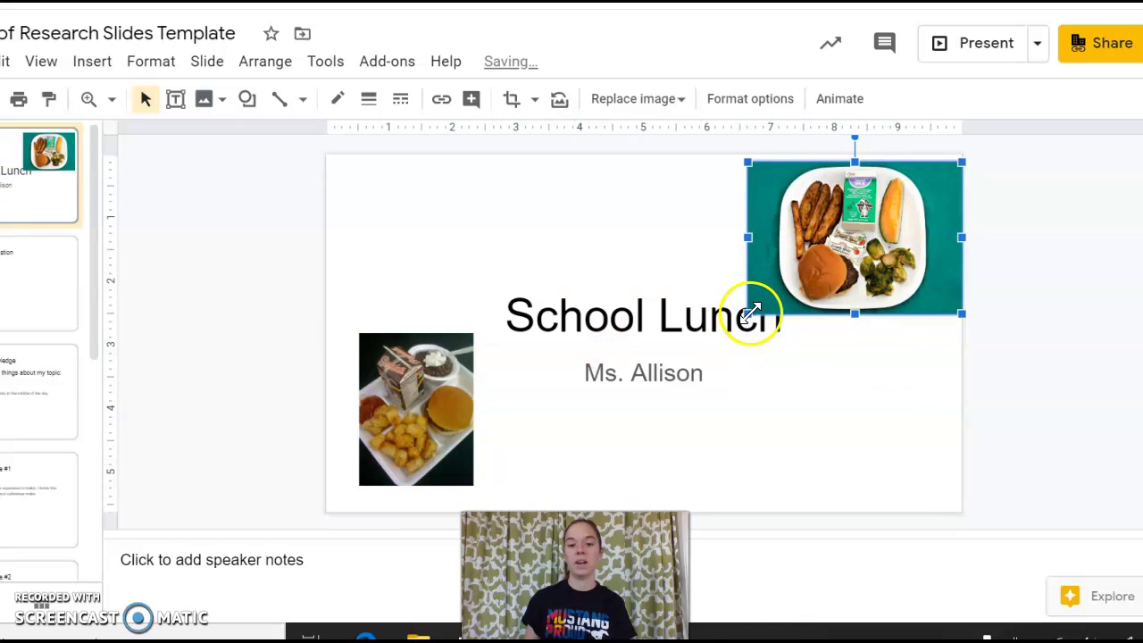
left_click_drag(750, 313, 800, 295)
left_click_drag(874, 227, 875, 215)
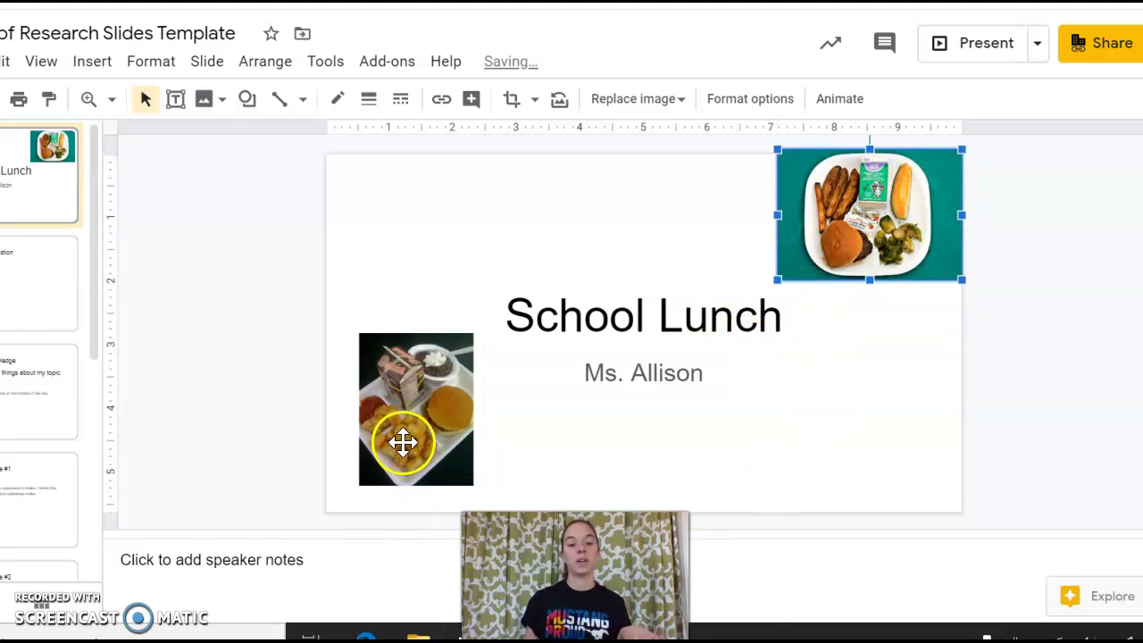
left_click_drag(402, 444, 375, 473)
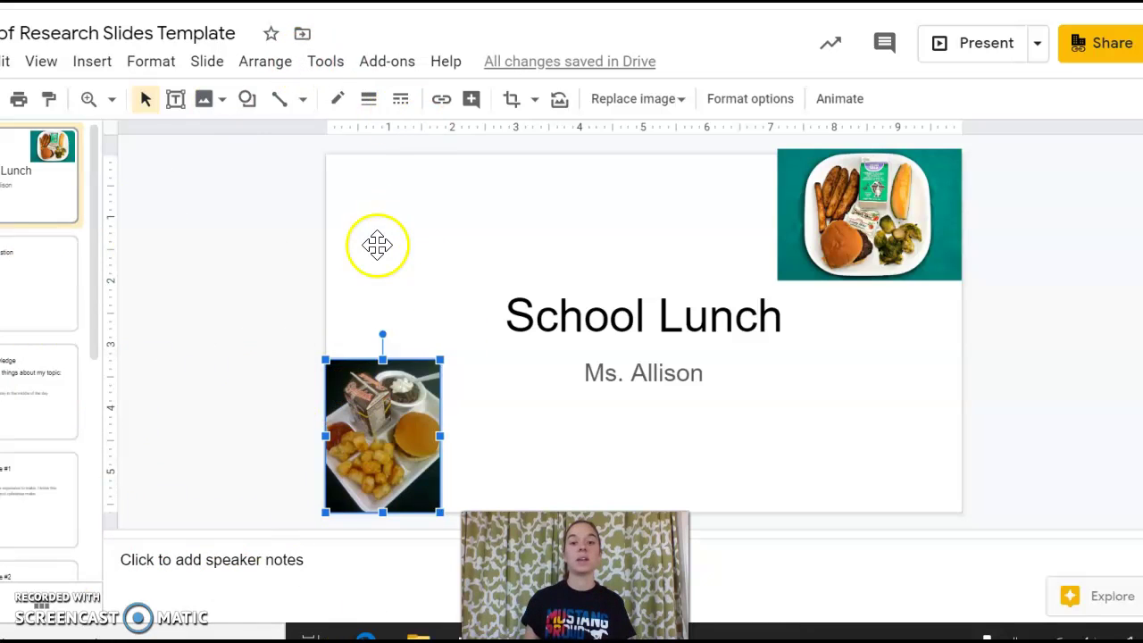
left_click(211, 266)
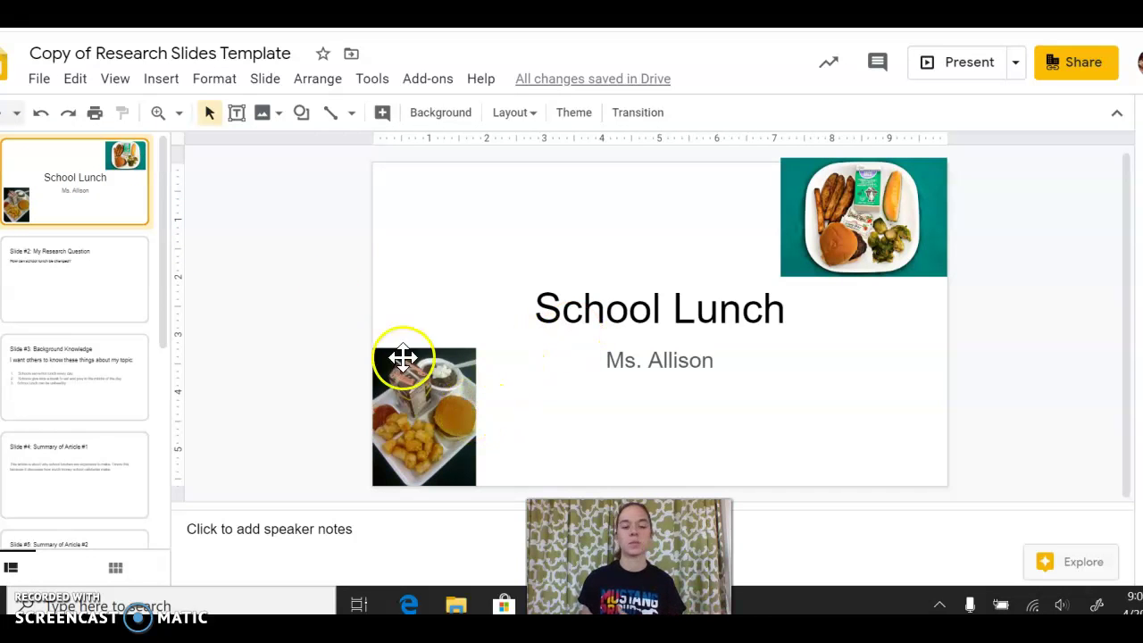
Step: Browse the available presentation themes and apply the blue Material theme to the School Lunch slides
left_click(216, 93)
mouse_move(256, 93)
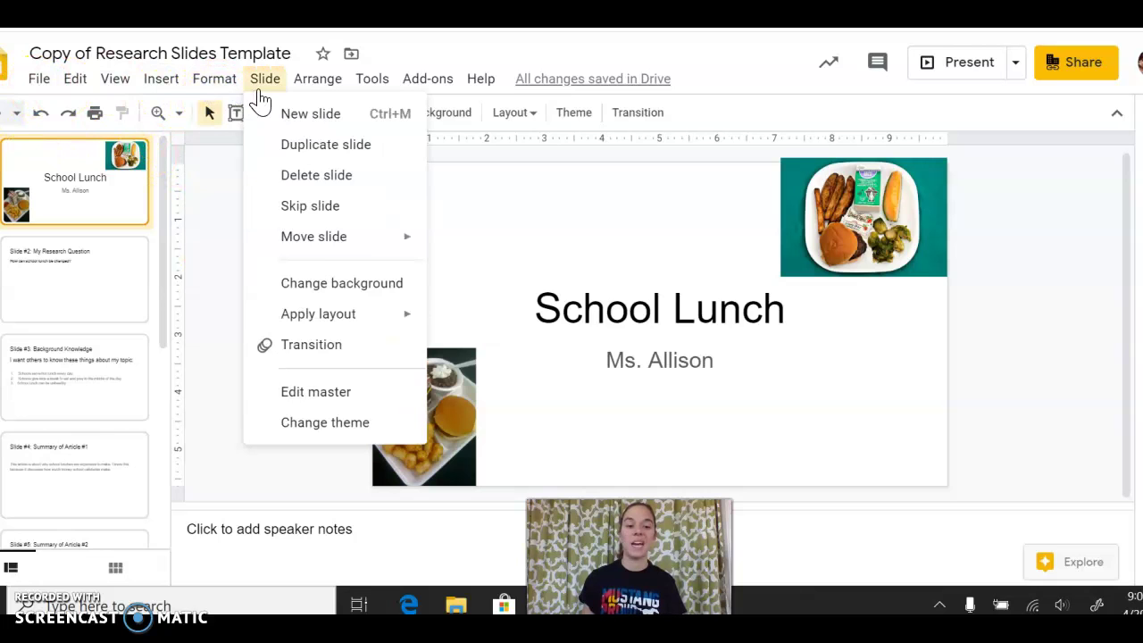
left_click(320, 425)
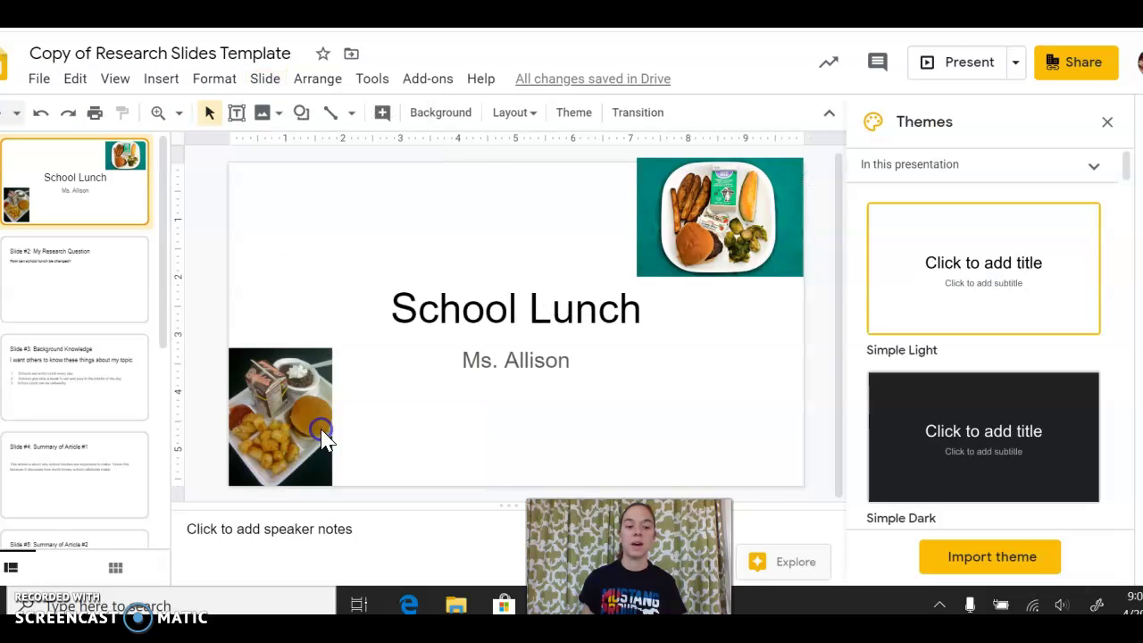
scroll(1021, 432, "down", 3)
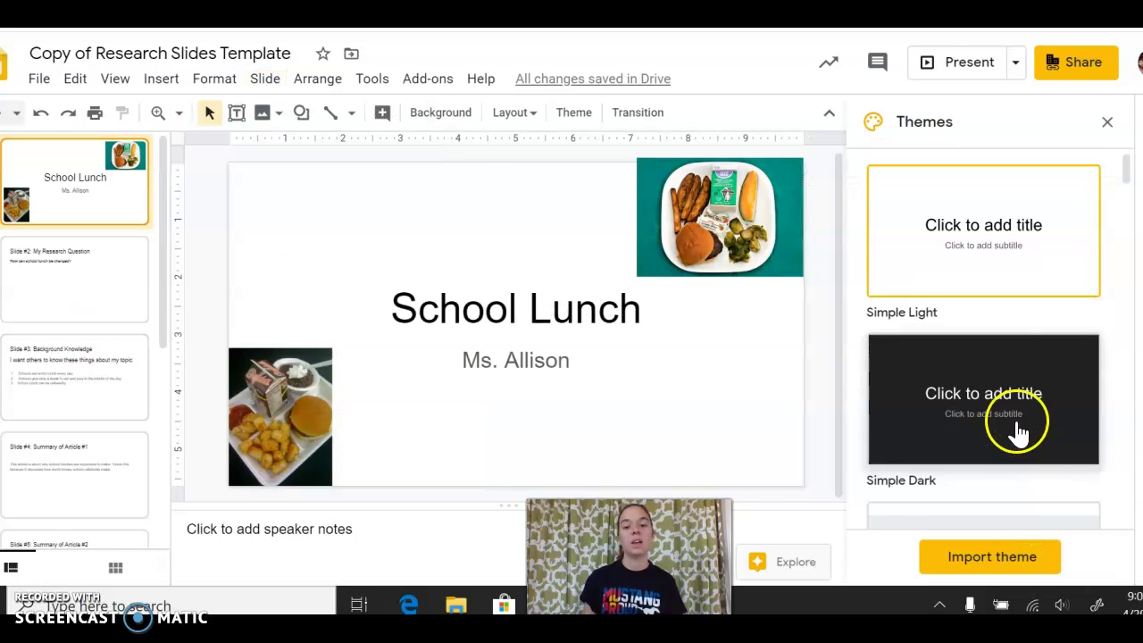
scroll(1017, 425, "down", 5)
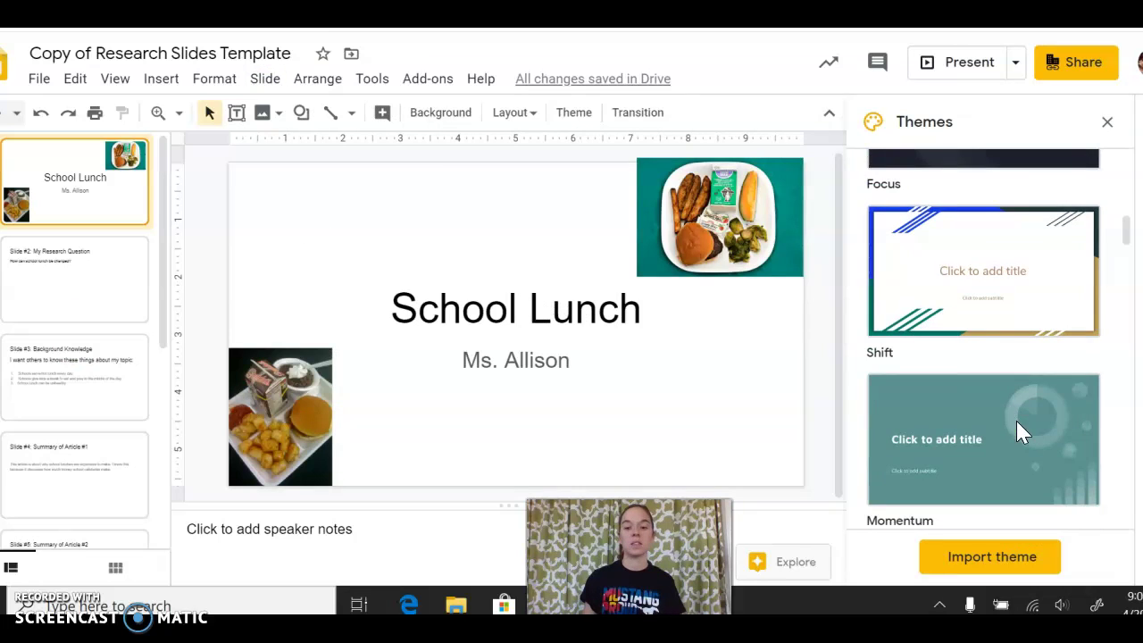
scroll(1018, 433, "down", 5)
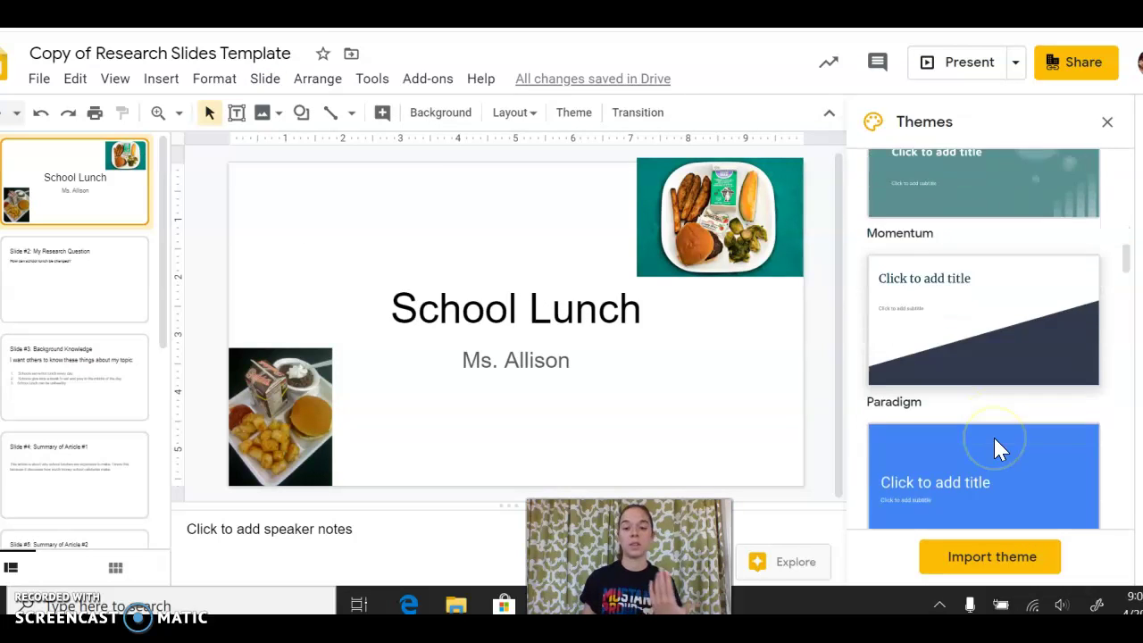
scroll(998, 451, "down", 10)
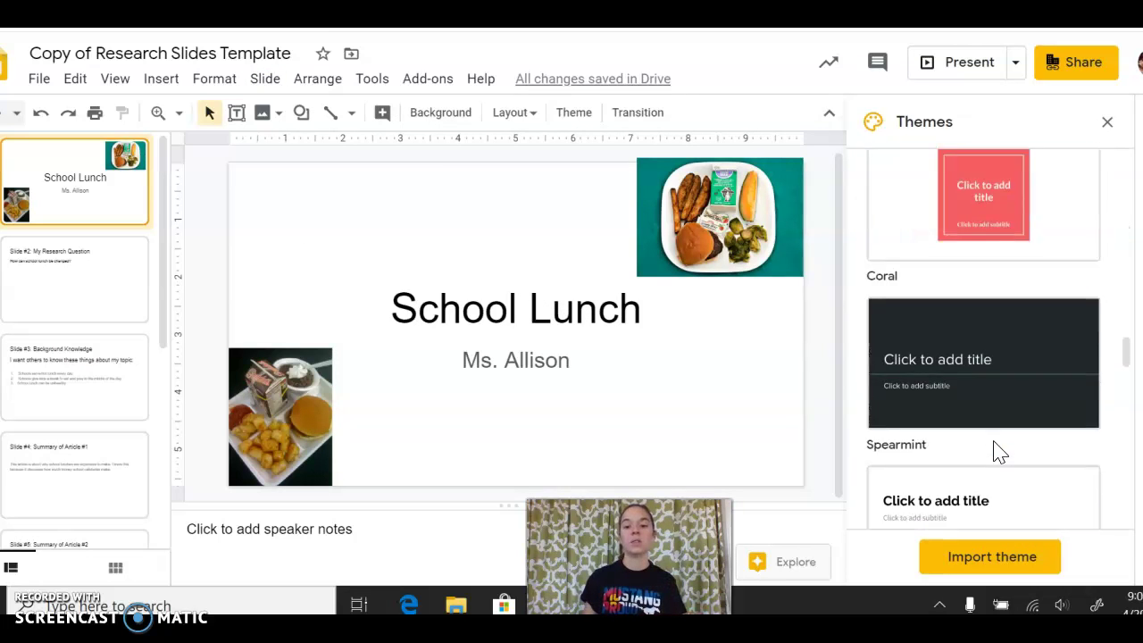
scroll(1000, 428, "down", 10)
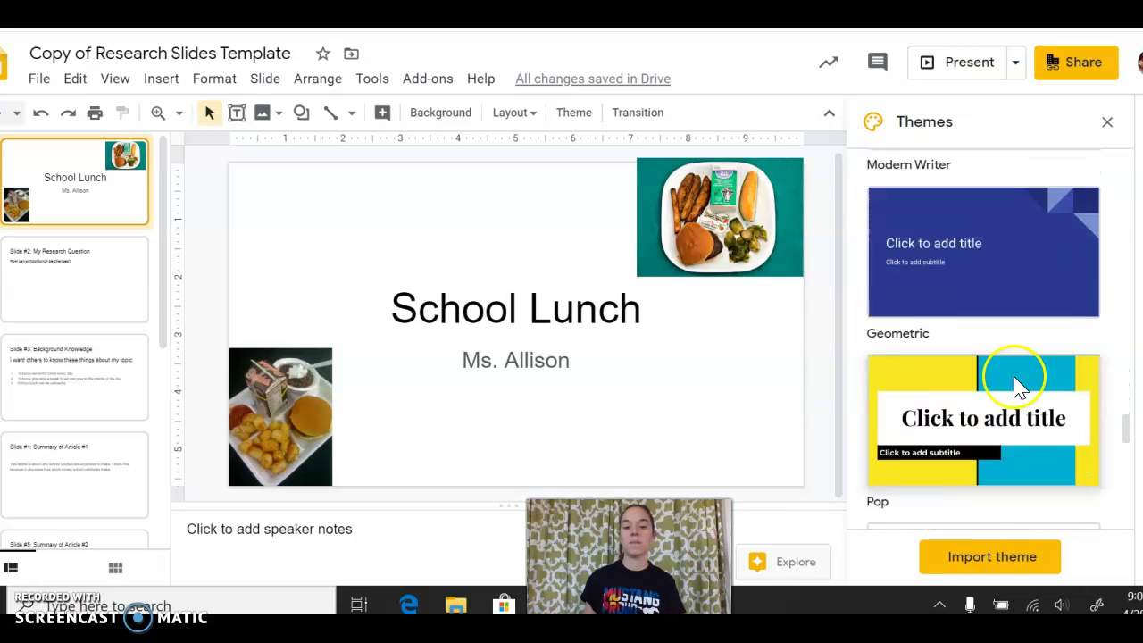
scroll(1013, 379, "down", 5)
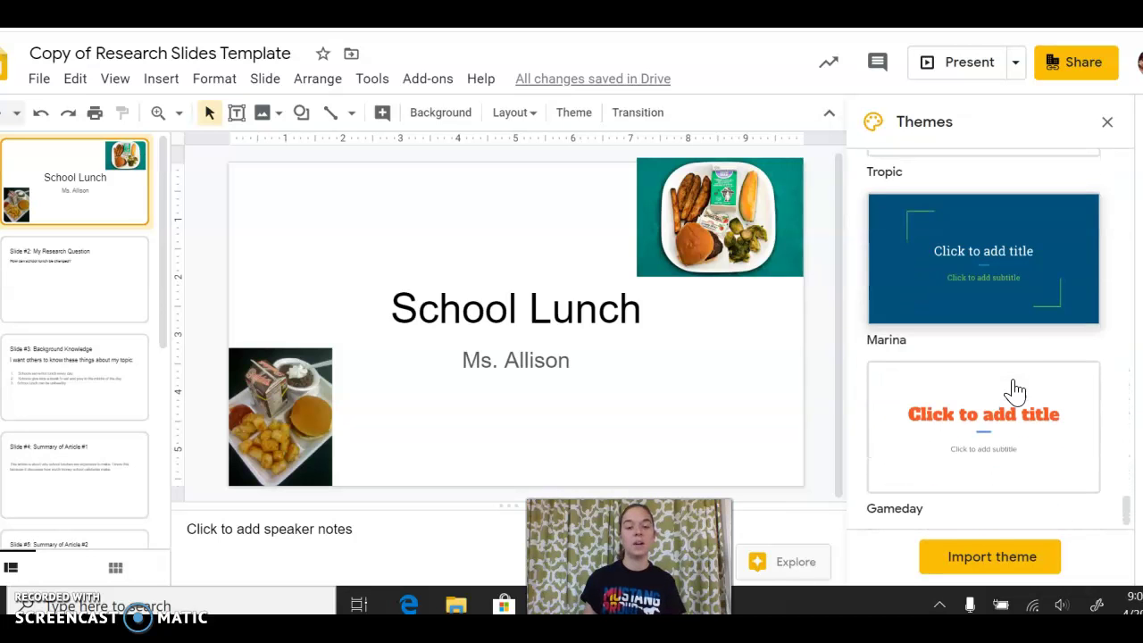
scroll(1014, 390, "up", 20)
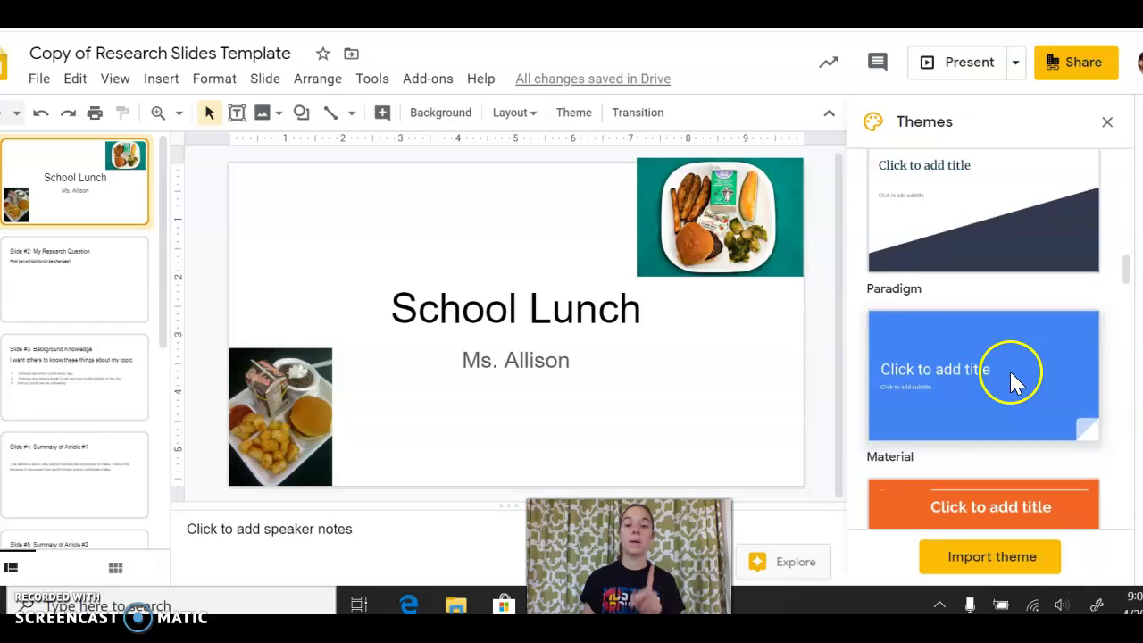
left_click(1012, 382)
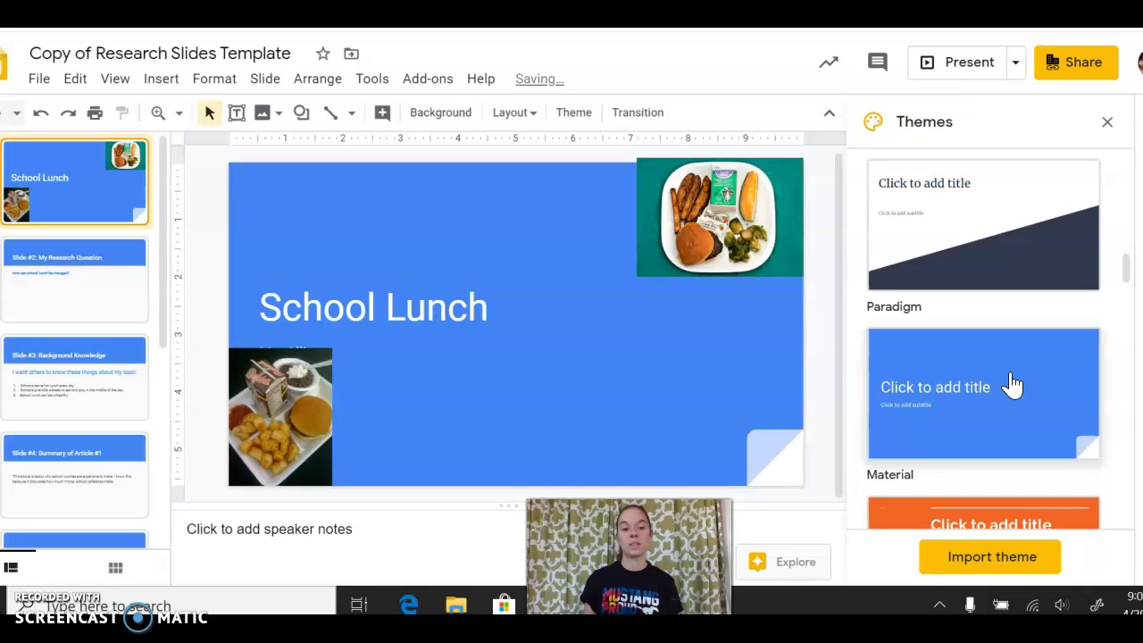
left_click(1020, 407)
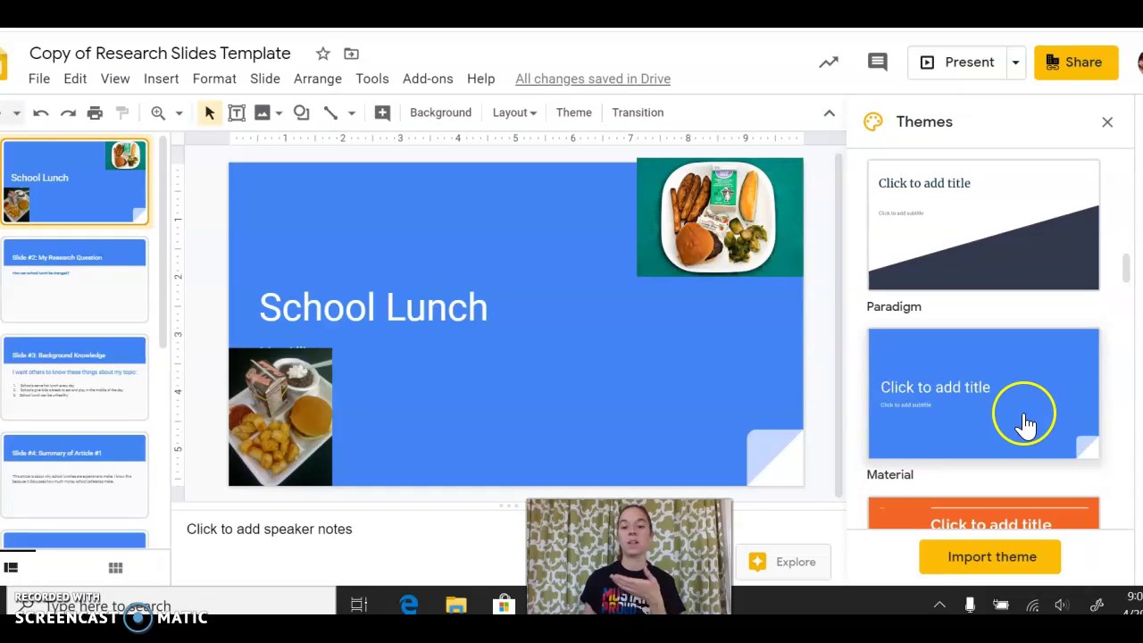
Step: Move the tray photo aside to uncover the title slide's subtitle, and shift the subtitle box right beneath the title
left_click(389, 330)
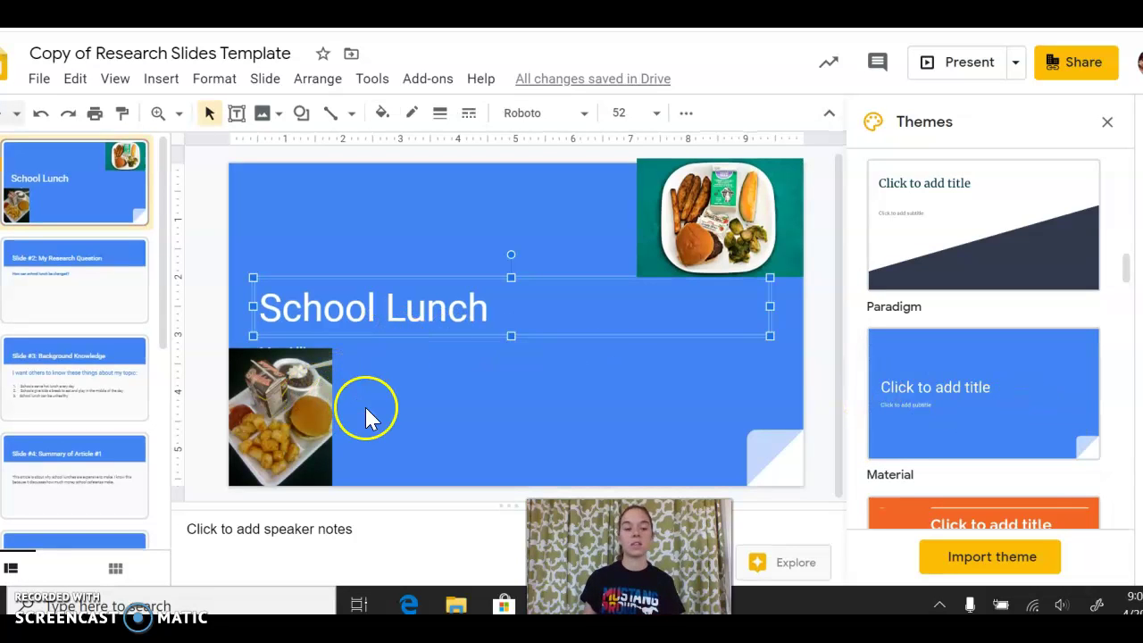
left_click(426, 374)
left_click(307, 418)
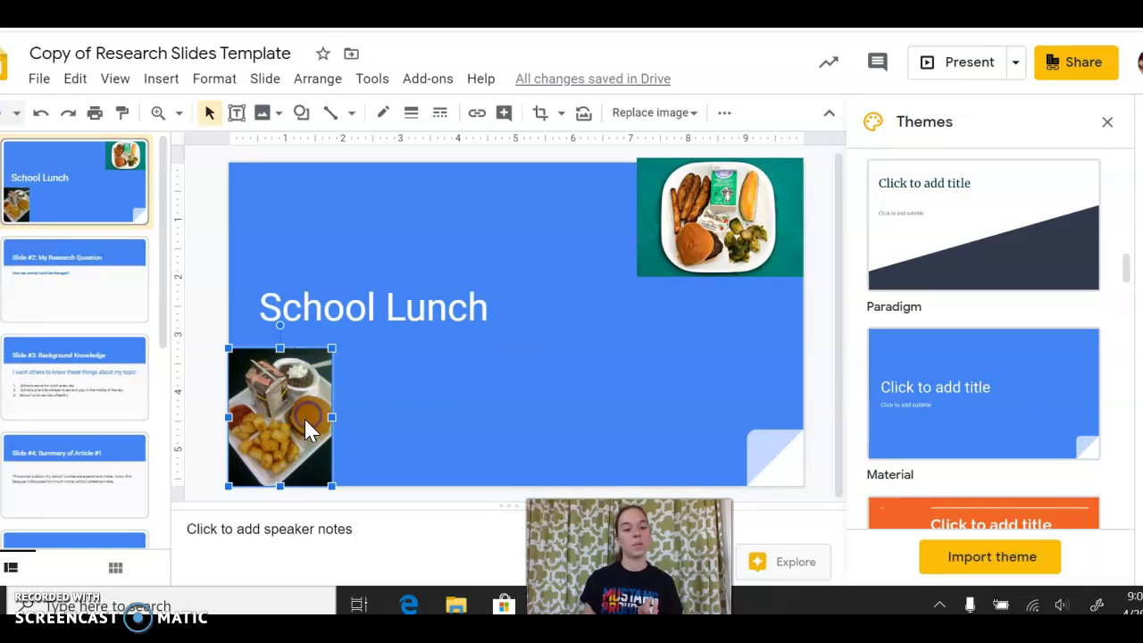
left_click_drag(313, 424, 542, 432)
left_click(275, 350)
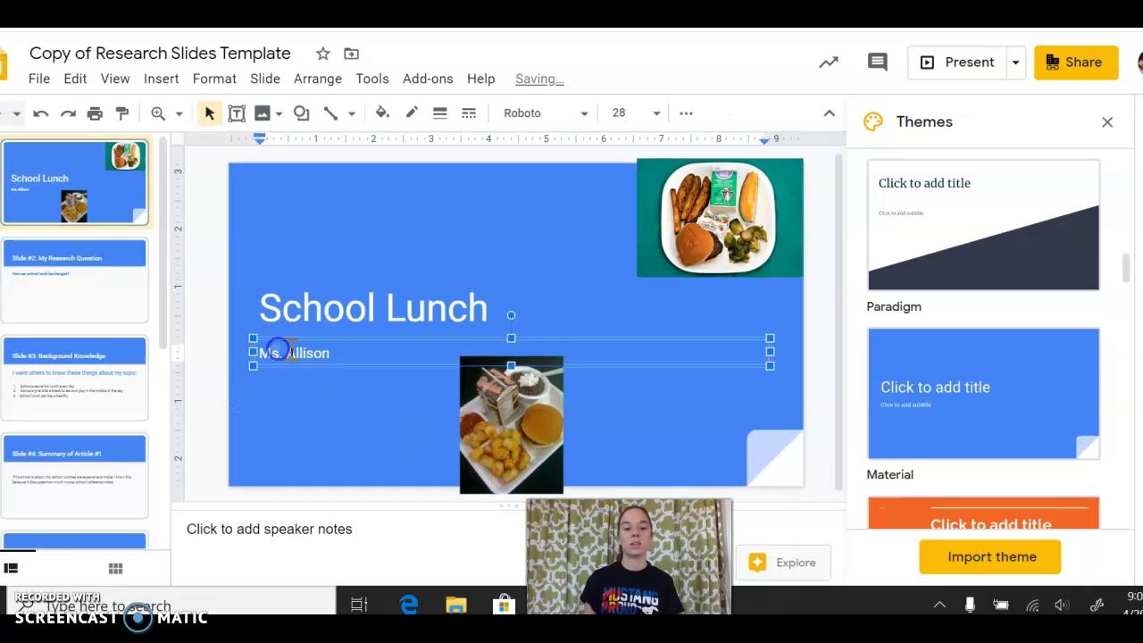
left_click_drag(333, 339, 498, 337)
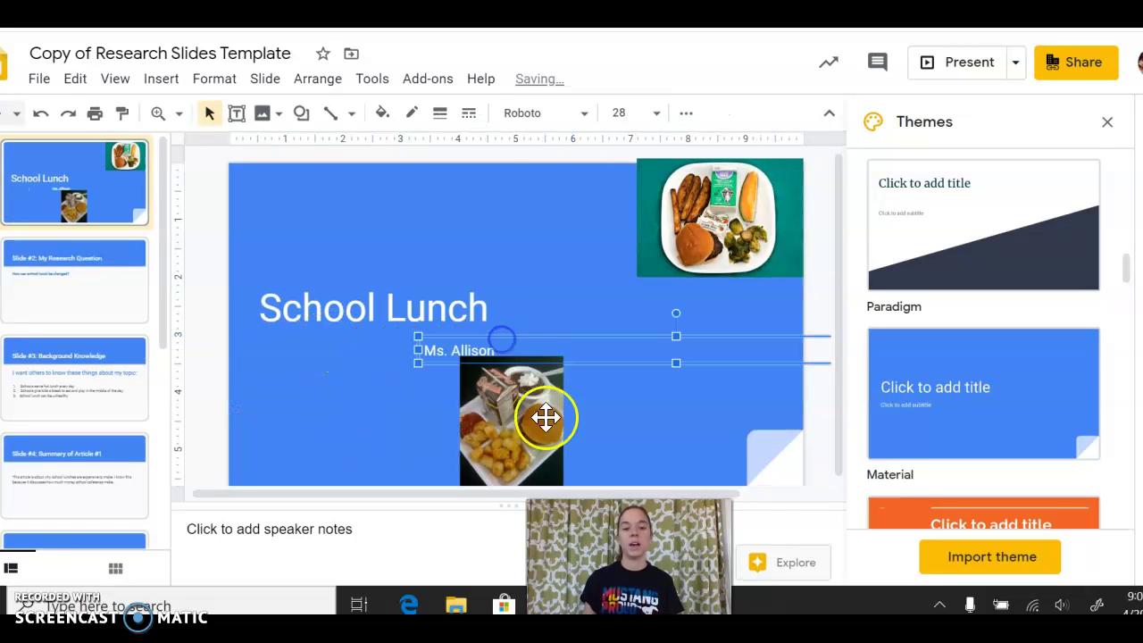
Step: Return the tray photo to the title slide's lower-left corner, clear of the subtitle, keeping the teal plate photo in the upper-right corner
left_click(405, 311)
left_click_drag(536, 426, 284, 406)
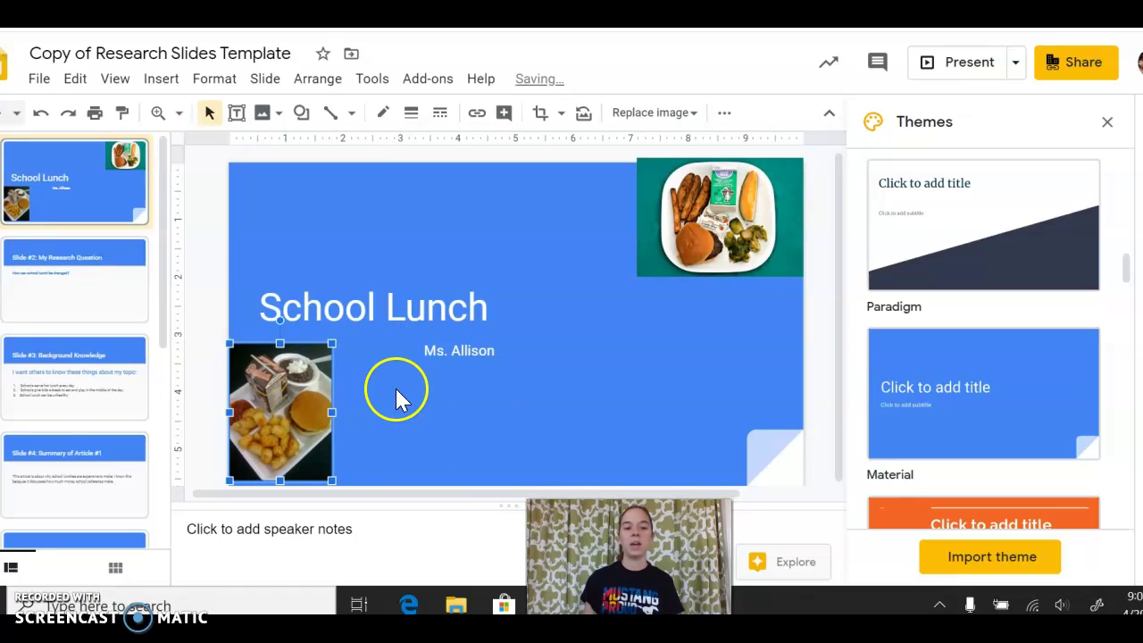
mouse_move(684, 229)
left_mouse_down()
mouse_move(684, 246)
mouse_move(684, 221)
left_mouse_up()
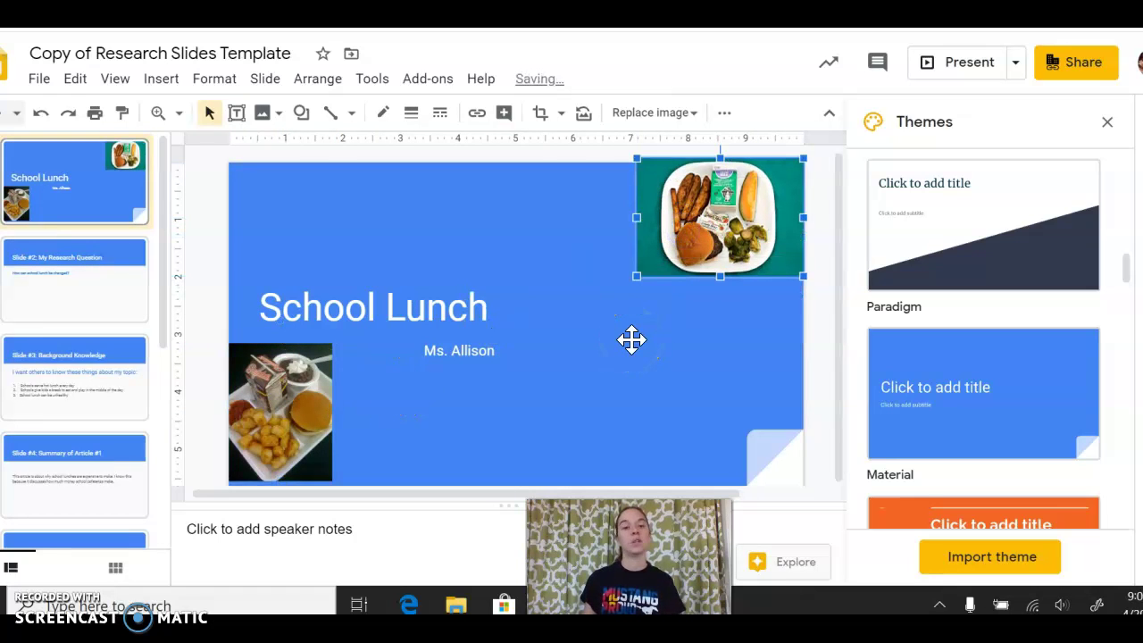
left_click(626, 339)
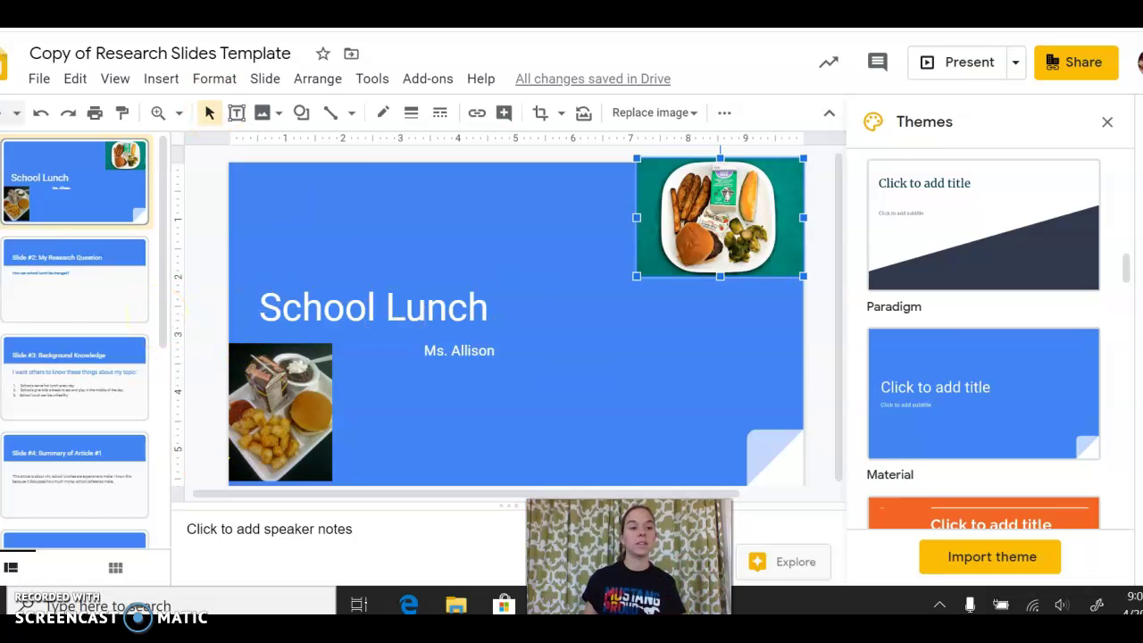
left_click(275, 286)
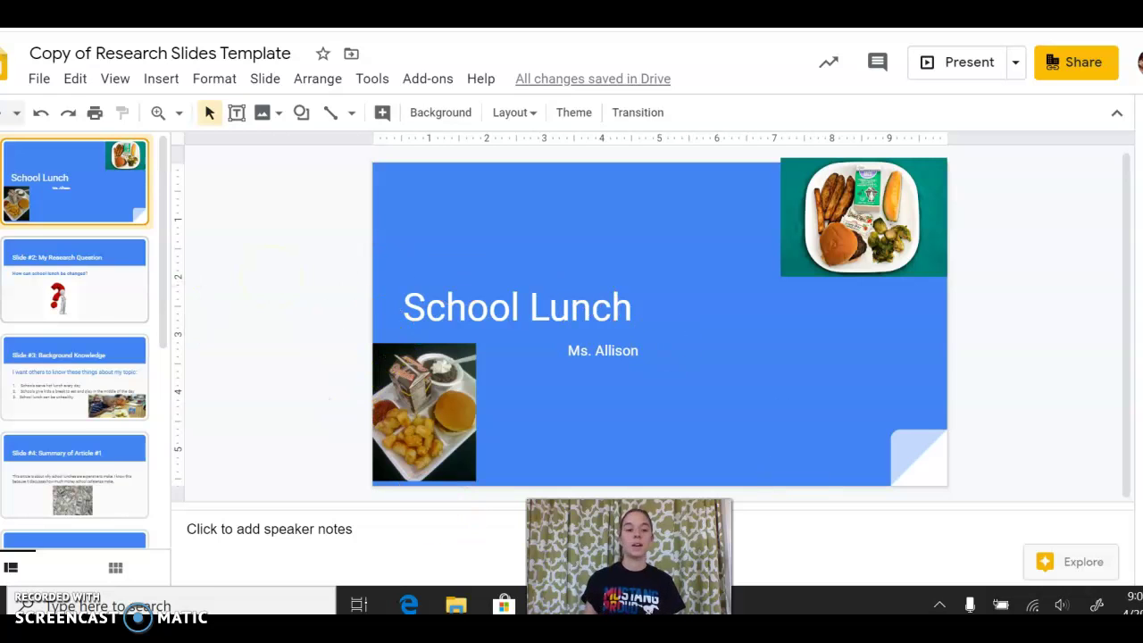
Step: Review slides 2 through 8 one by one, examining the picture placement and theme styling on each
left_click(85, 295)
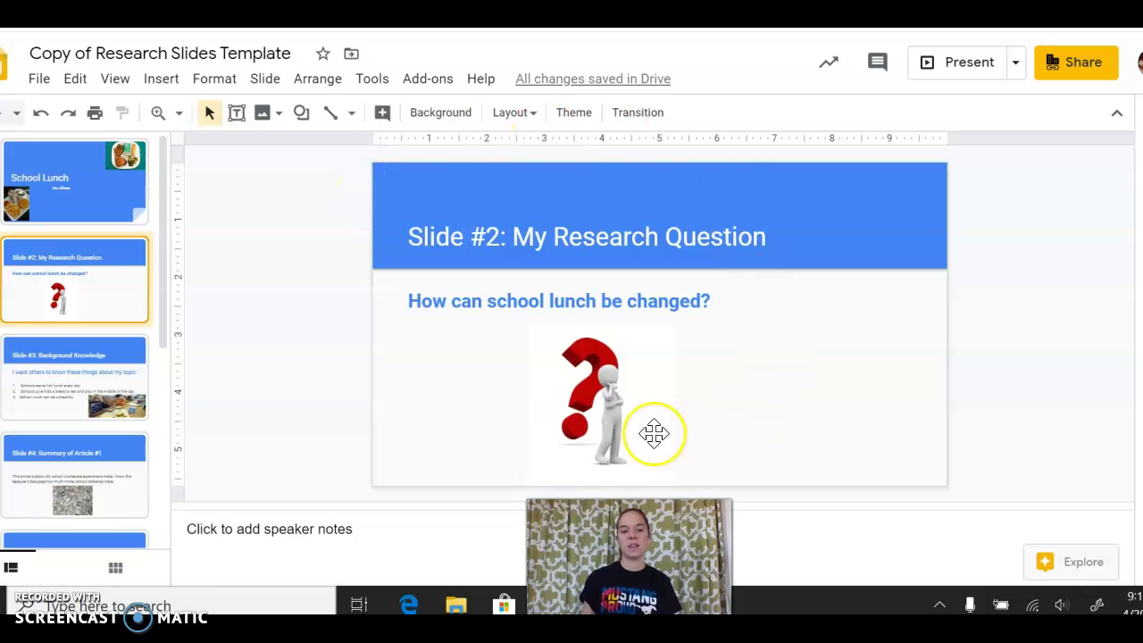
left_click(53, 385)
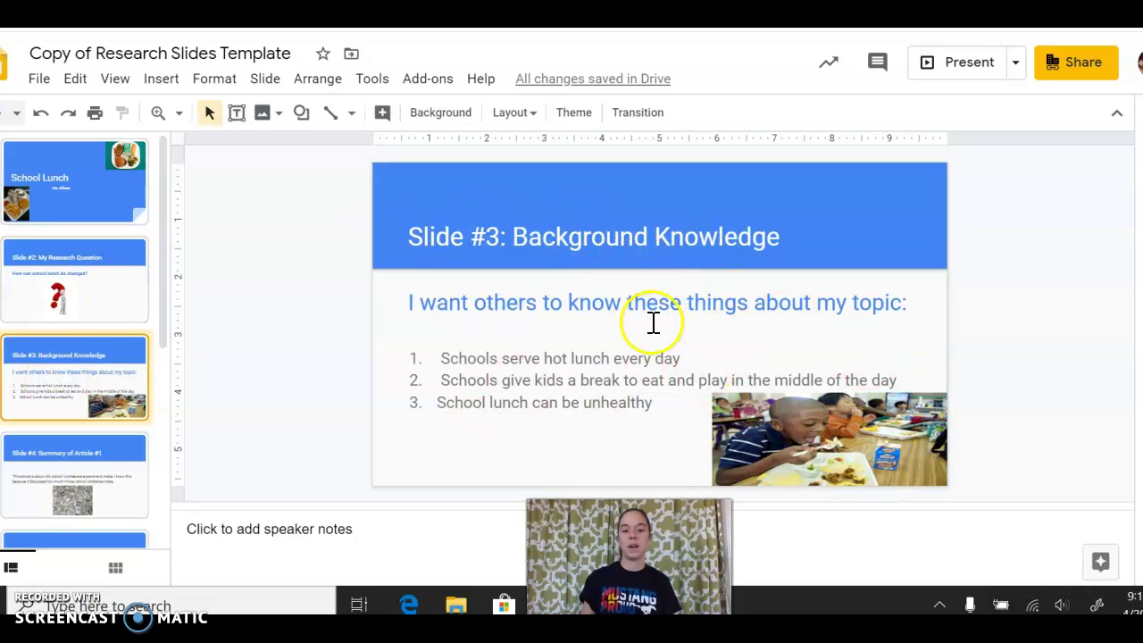
left_click(94, 496)
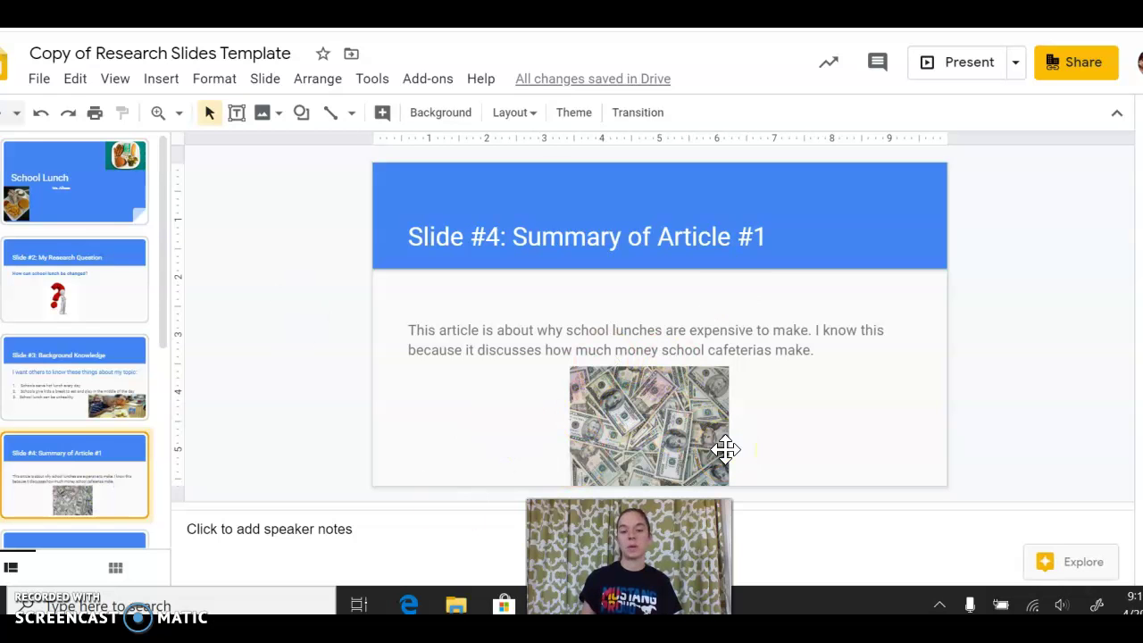
scroll(115, 452, "down", 3)
left_click(112, 429)
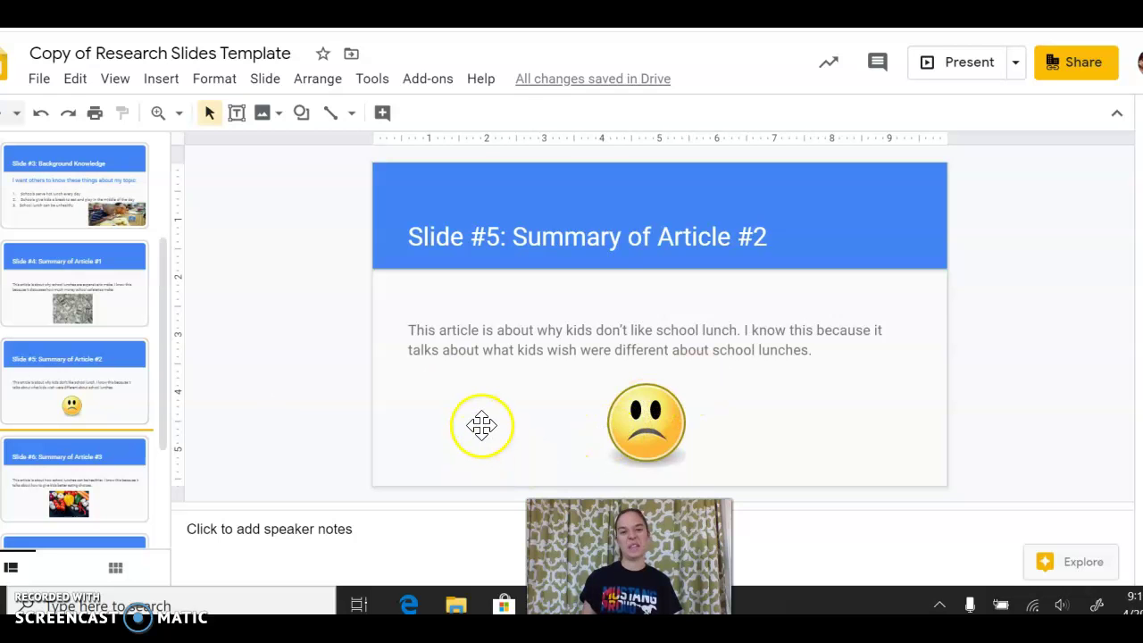
key("Down")
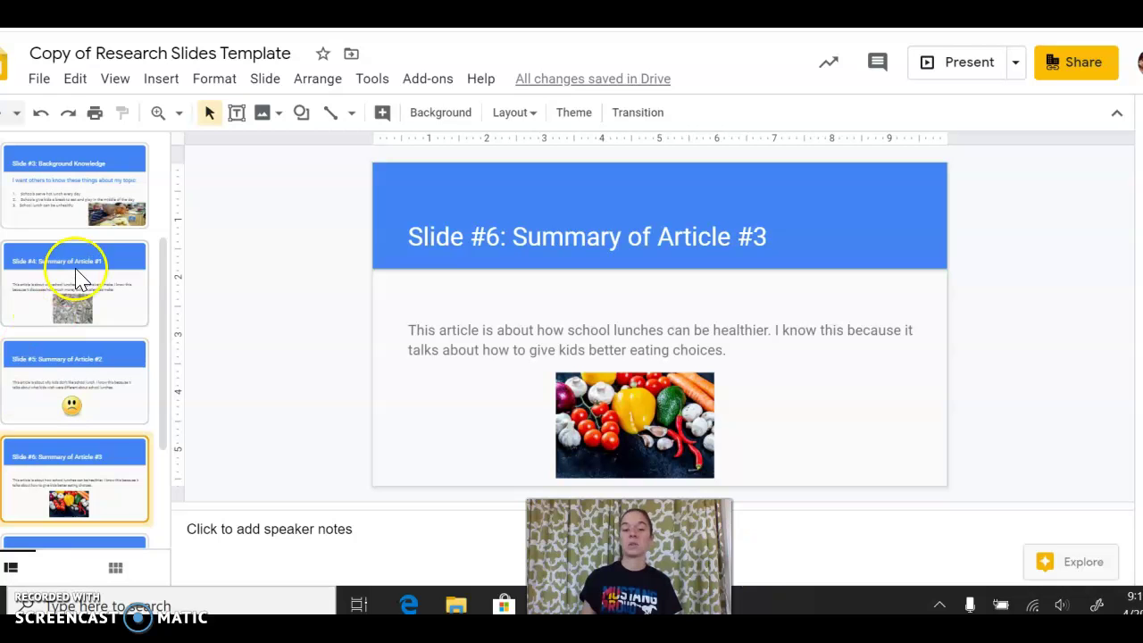
scroll(71, 342, "down", 2)
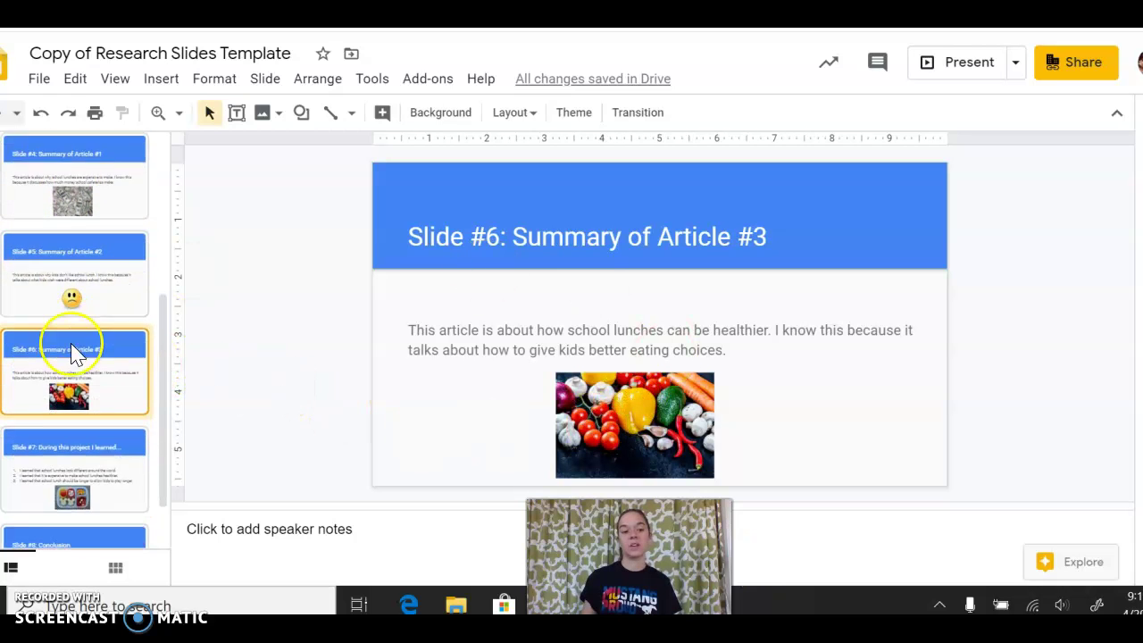
scroll(73, 353, "down", 1)
left_click(126, 435)
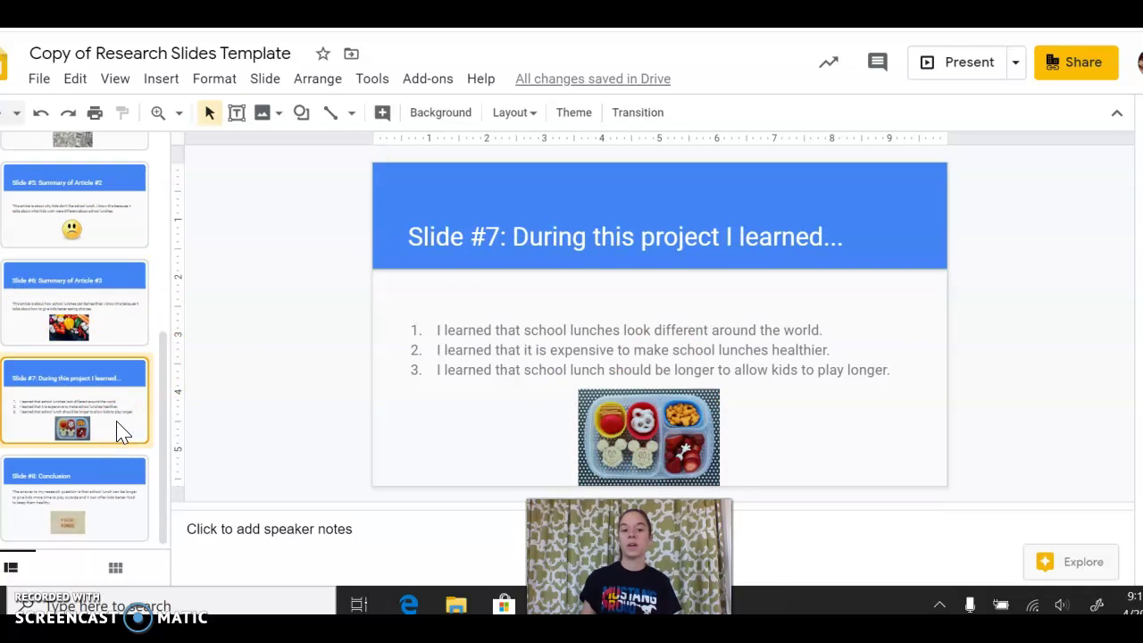
left_click(96, 505)
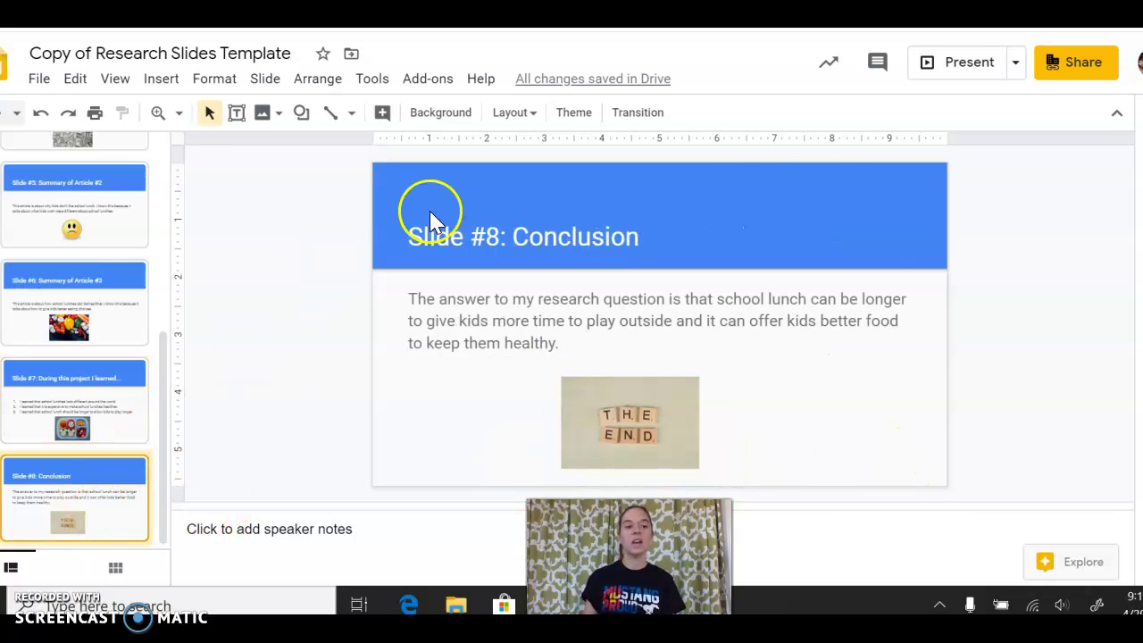
scroll(84, 349, "up", 5)
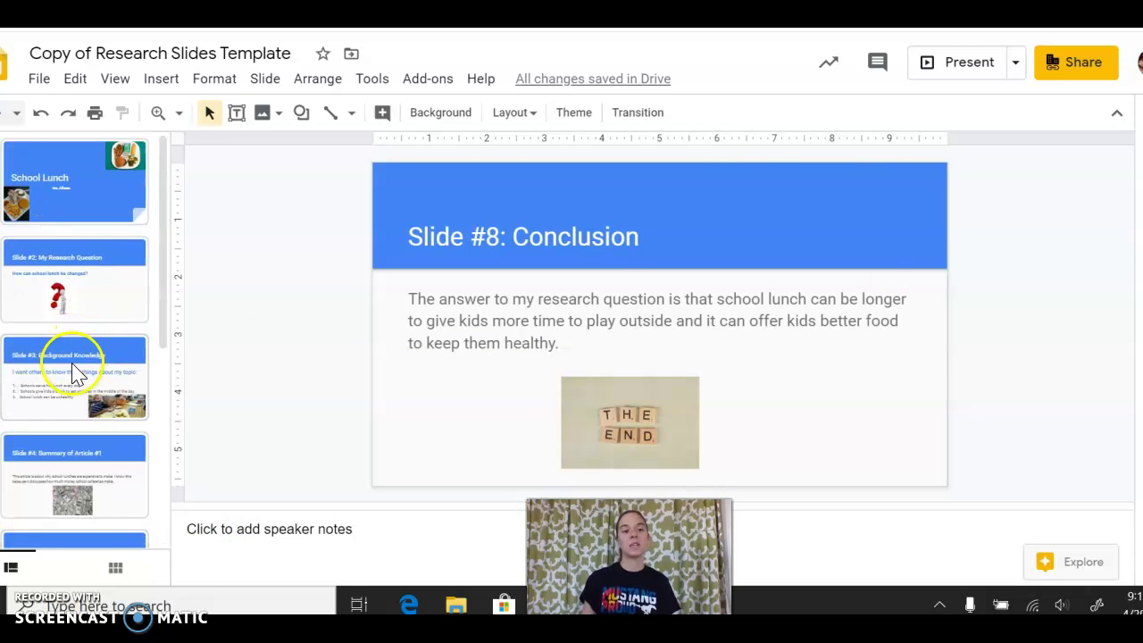